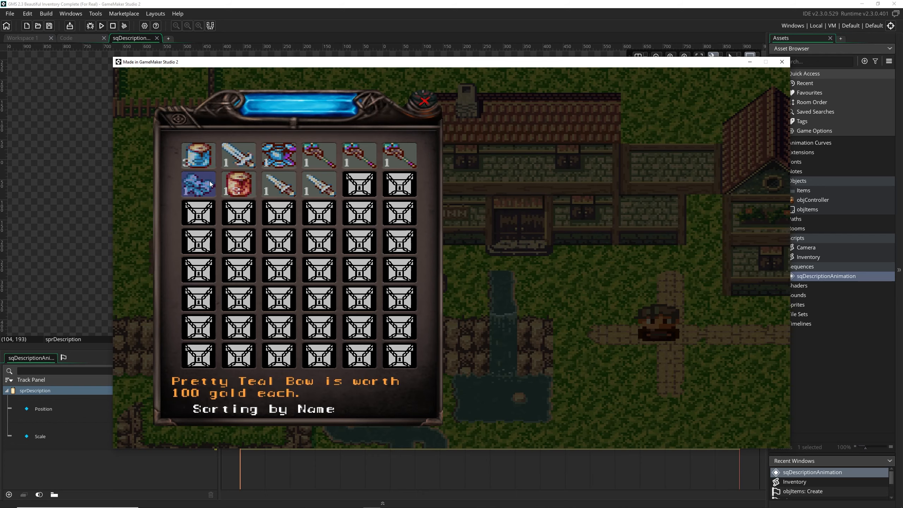
Preview the finished inventory's item description panel in the running game, including opening and closing the Mage's Staff description, and close the game
{"action": "left_click", "coordinate": [284, 164]}
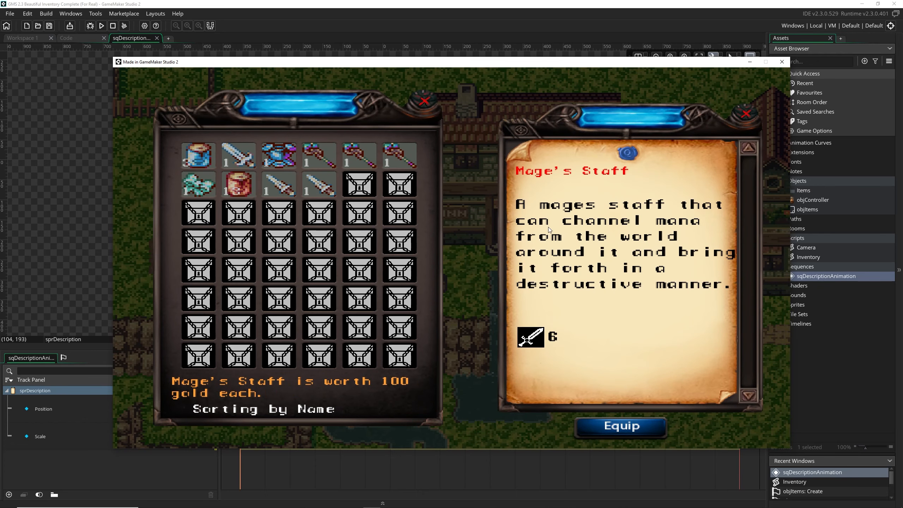
{"action": "left_click", "coordinate": [746, 110]}
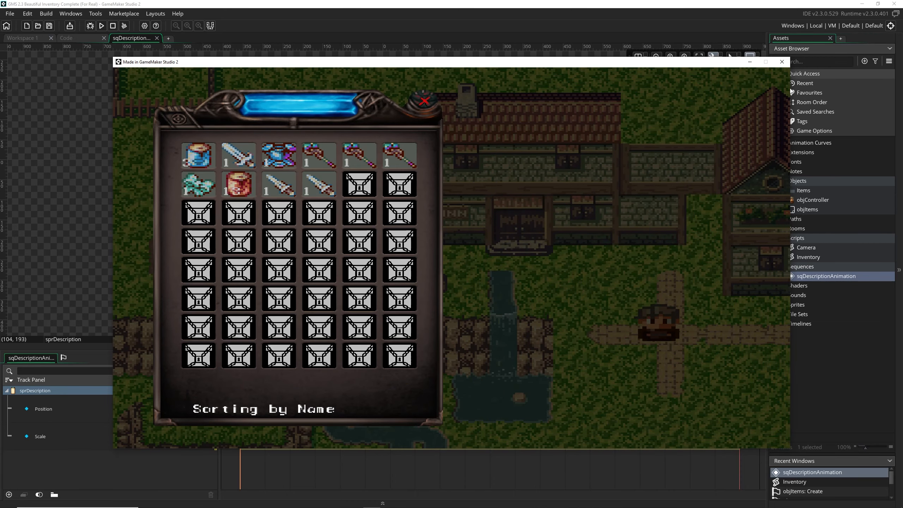
{"action": "left_click", "coordinate": [782, 61]}
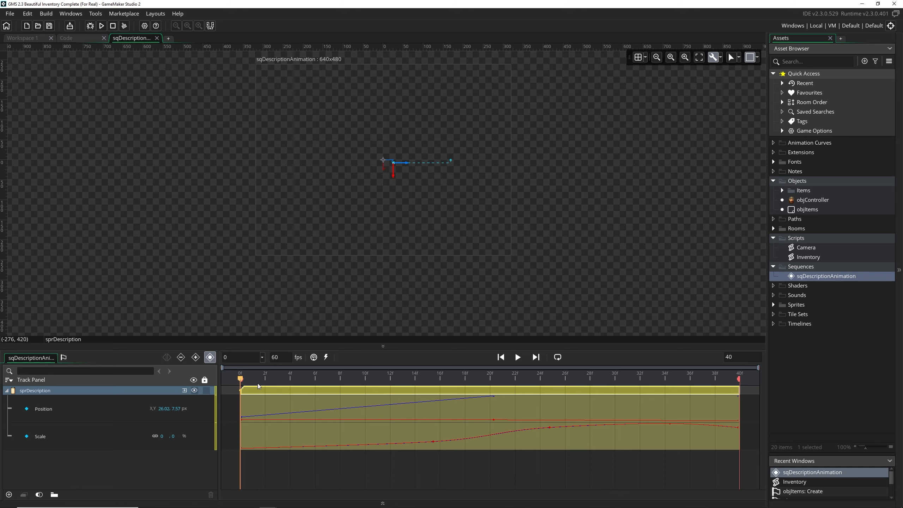
{"action": "key", "text": "Return"}
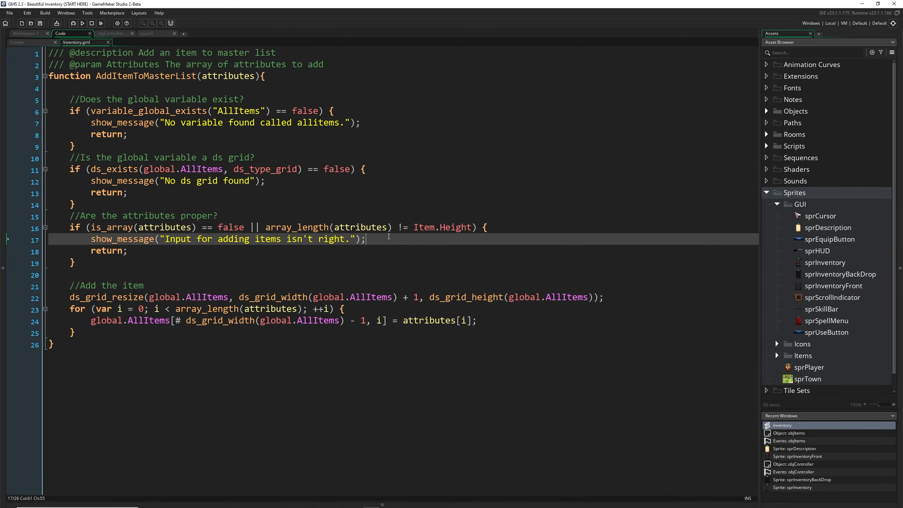
Create a new sequence in the Sequences group and name it sqDescriptionAnimation
{"action": "right_click", "coordinate": [794, 158]}
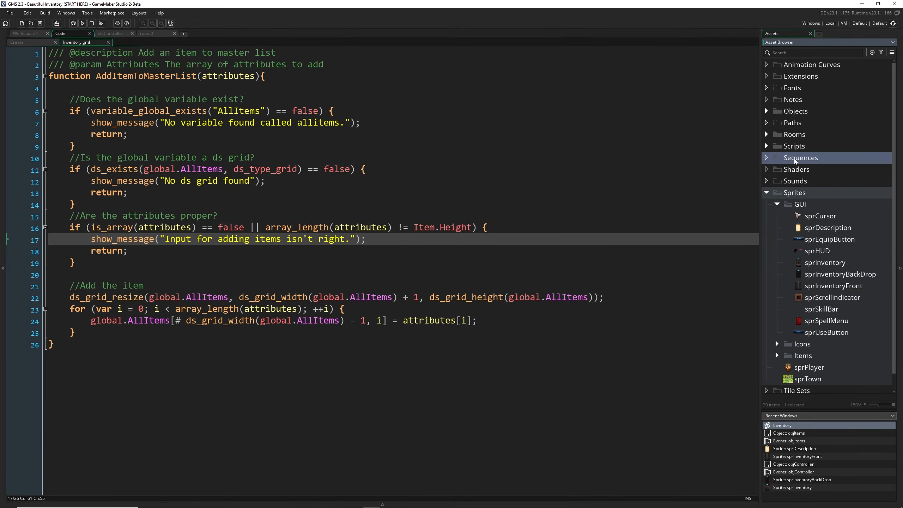
{"action": "mouse_move", "coordinate": [802, 162]}
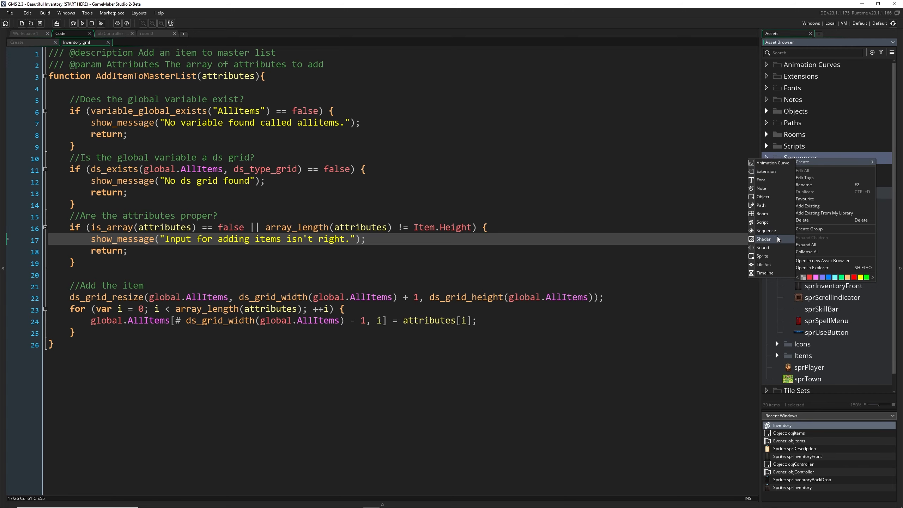
{"action": "left_click", "coordinate": [767, 231]}
{"action": "type", "text": "sq"}
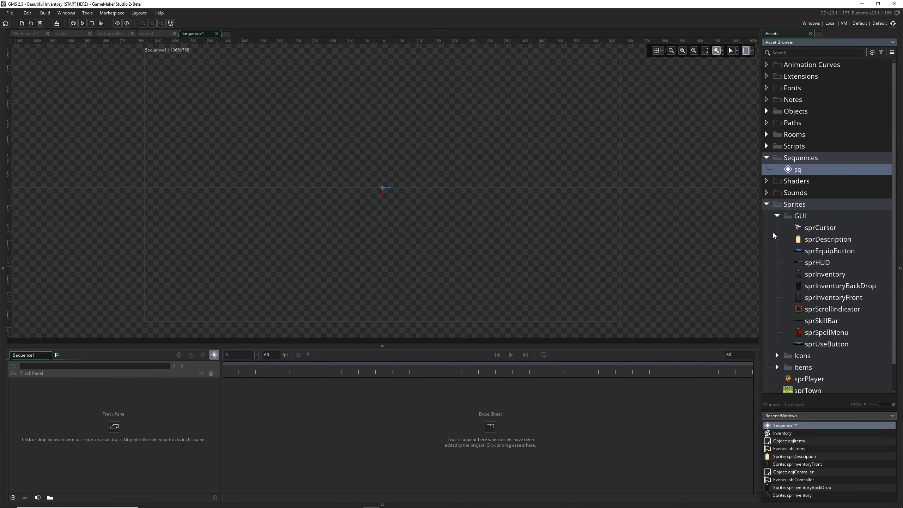
{"action": "type", "text": "A"}
{"action": "type", "text": "escriptionAnimatio"}
{"action": "type", "text": "n"}
{"action": "key", "text": "Return"}
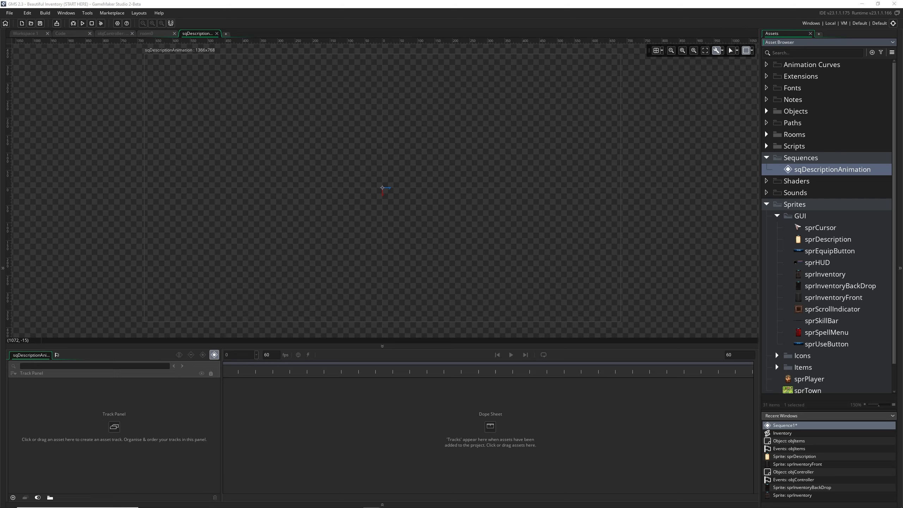
{"action": "left_click", "coordinate": [298, 4]}
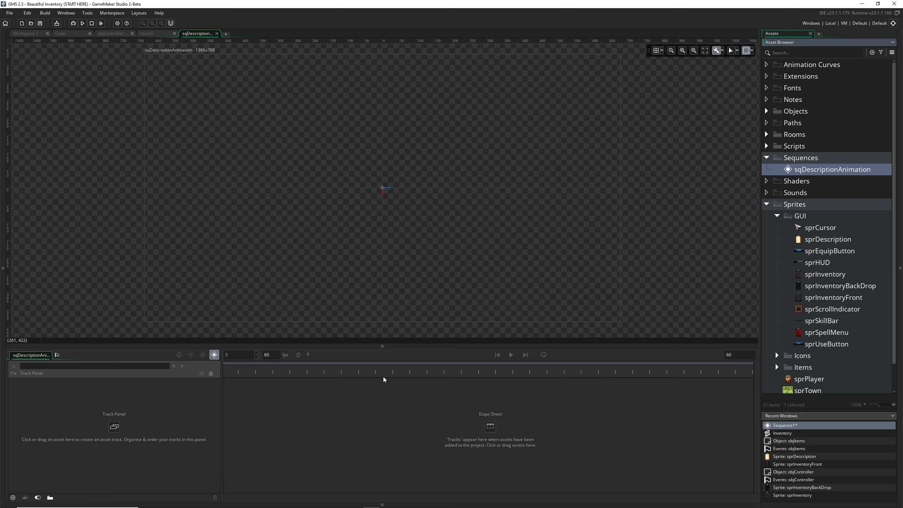
Place sprDescription at the origin of the sequence canvas and extend its clip to 40 frames
{"action": "left_click", "coordinate": [806, 240]}
{"action": "left_click_drag", "start_coordinate": [806, 240], "coordinate": [384, 193]}
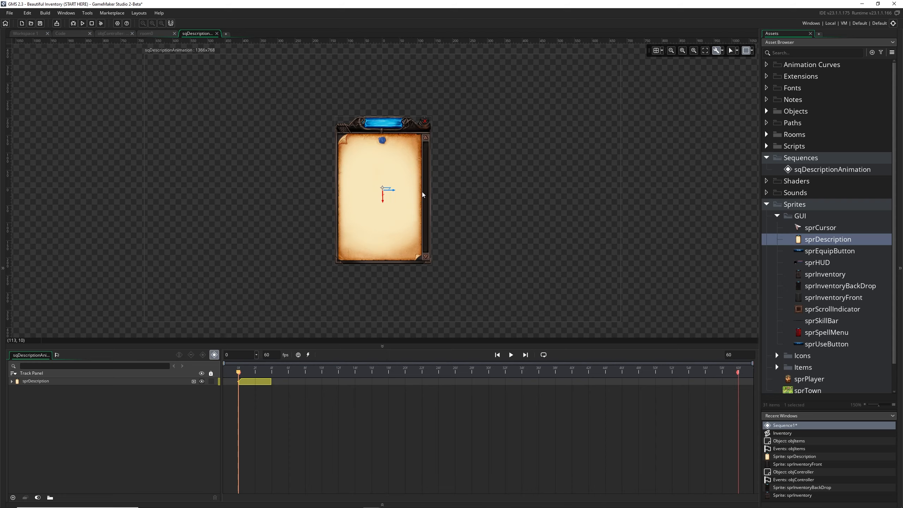
{"action": "left_click", "coordinate": [257, 383]}
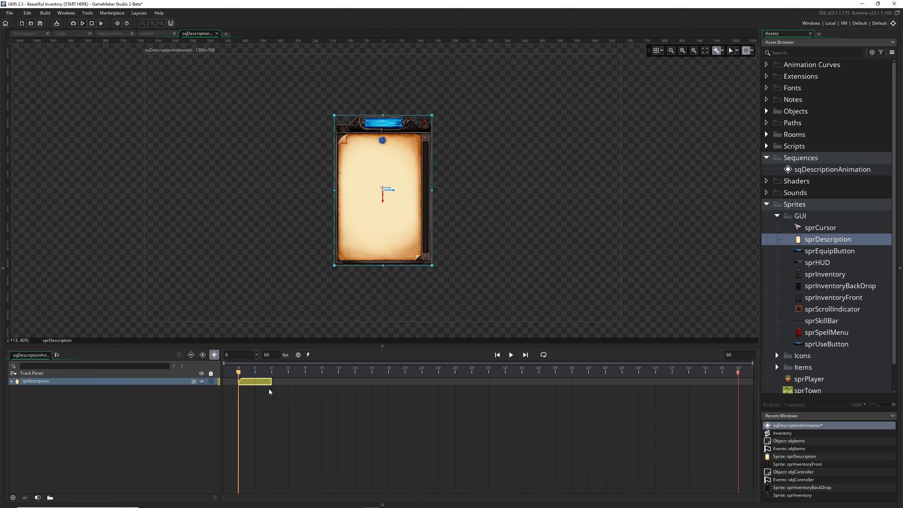
{"action": "left_click_drag", "start_coordinate": [240, 376], "coordinate": [306, 378]}
{"action": "left_click", "coordinate": [259, 384]}
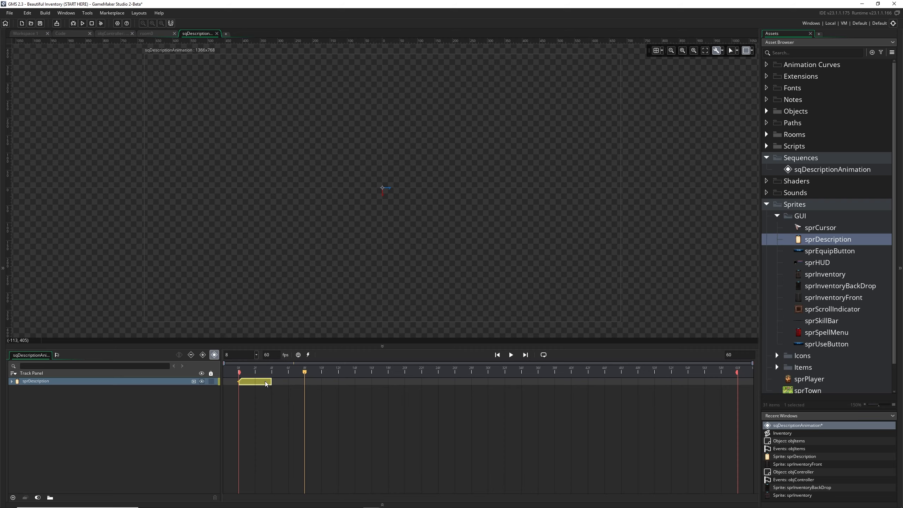
{"action": "left_click_drag", "start_coordinate": [271, 380], "coordinate": [571, 384]}
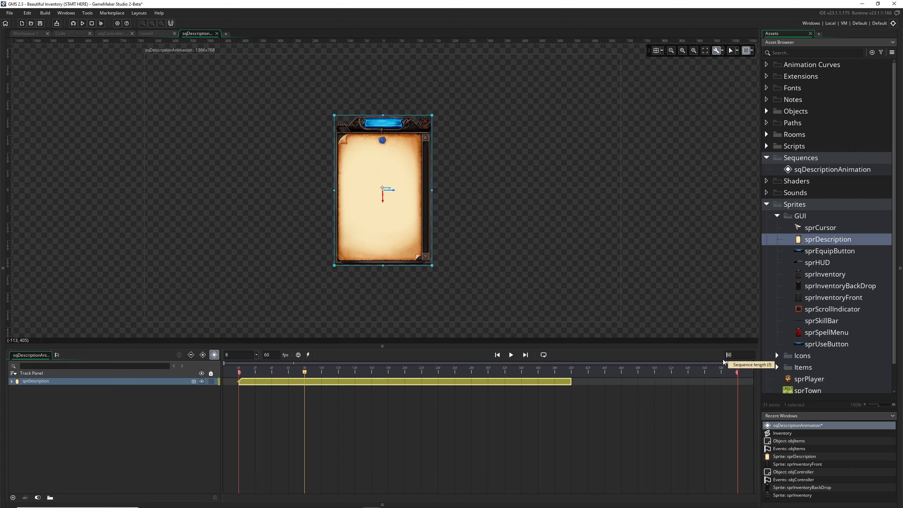
Set the sequence length to 40 frames, play it through from the start and return the playhead to frame 0
{"action": "double_click", "coordinate": [740, 355]}
{"action": "type", "text": "40"}
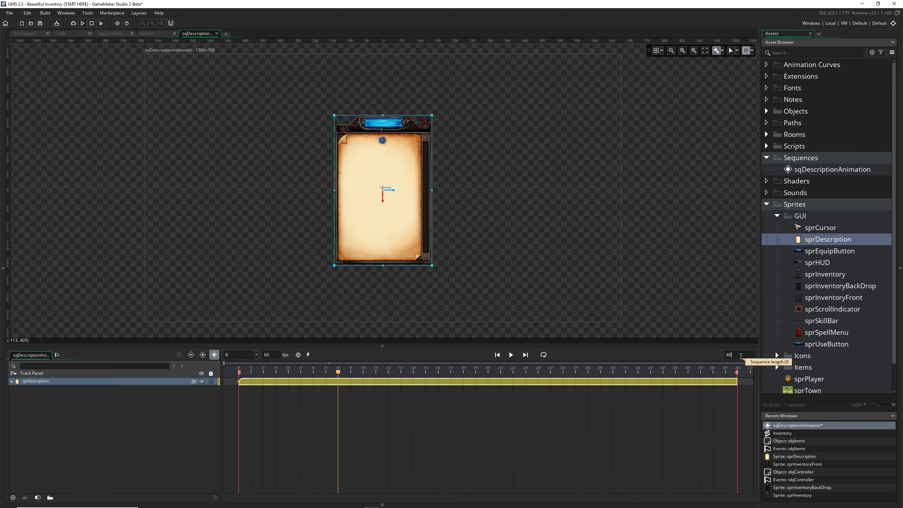
{"action": "left_click_drag", "start_coordinate": [338, 372], "coordinate": [239, 371]}
{"action": "key", "text": "space"}
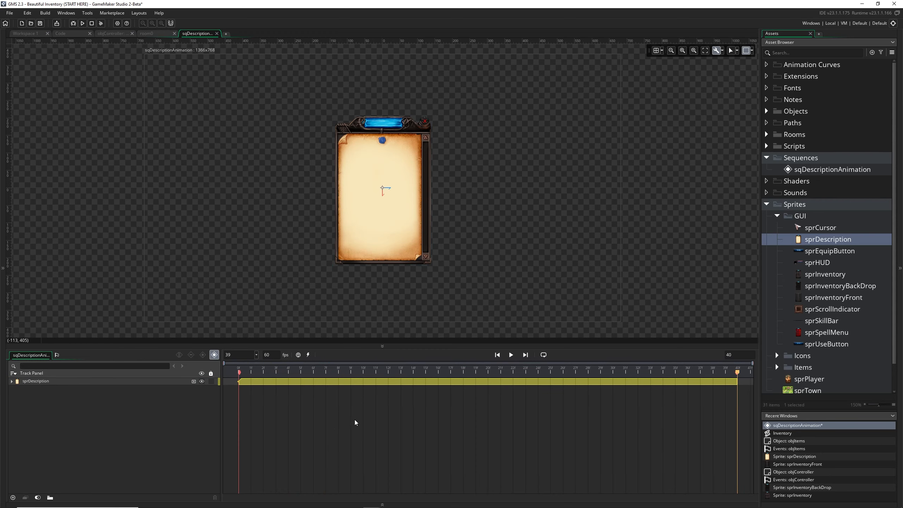
{"action": "left_click_drag", "start_coordinate": [737, 372], "coordinate": [235, 379]}
{"action": "scroll", "coordinate": [448, 141], "scroll_direction": "down", "scroll_amount": 4}
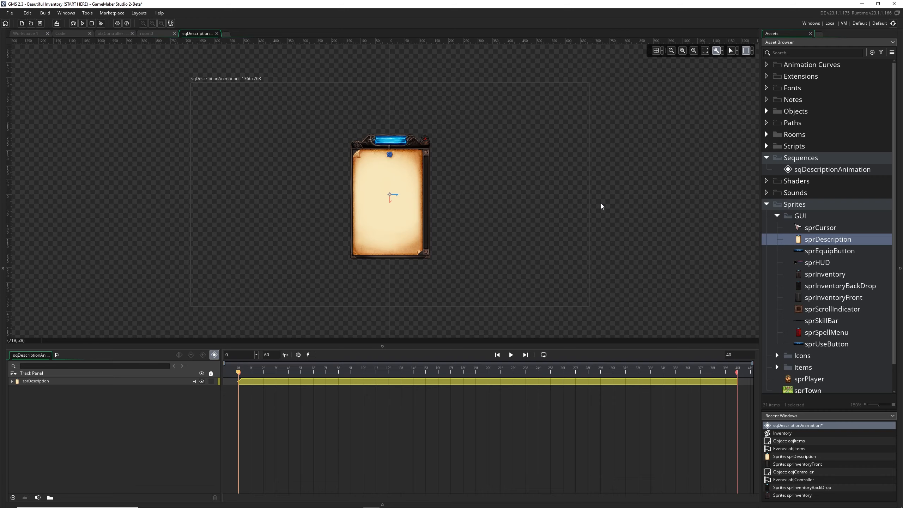
Check the dimensions of room0 and set the canvas frame of sqDescriptionAnimation to 640 wide and 480 high
{"action": "left_click", "coordinate": [153, 34]}
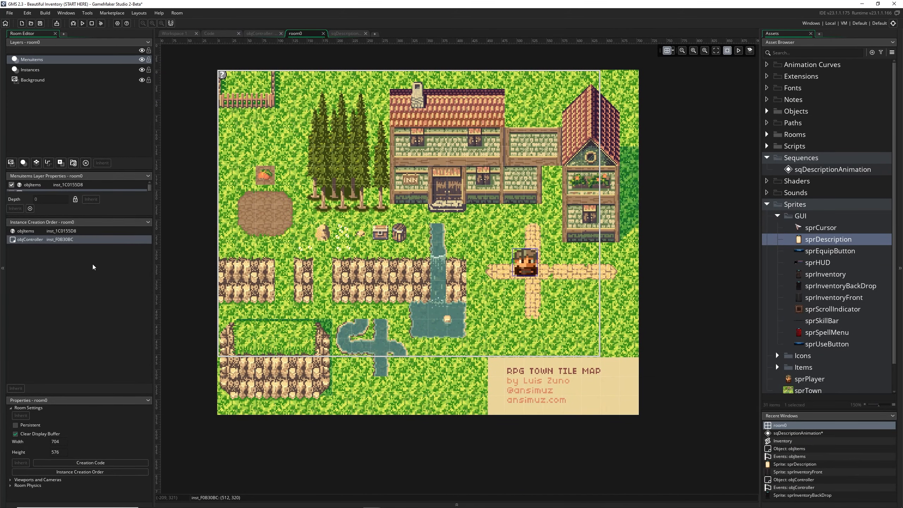
{"action": "left_click", "coordinate": [51, 440]}
{"action": "left_click_drag", "start_coordinate": [63, 455], "coordinate": [39, 457]}
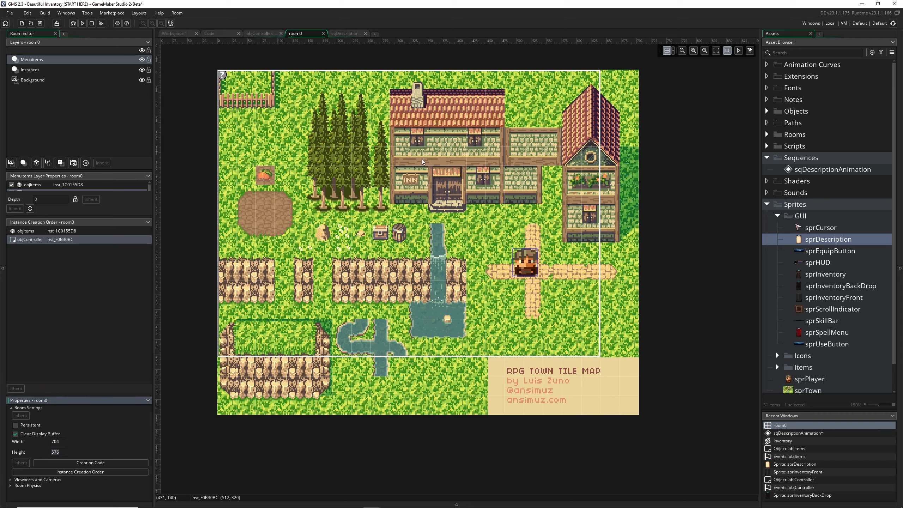
{"action": "left_click", "coordinate": [341, 34]}
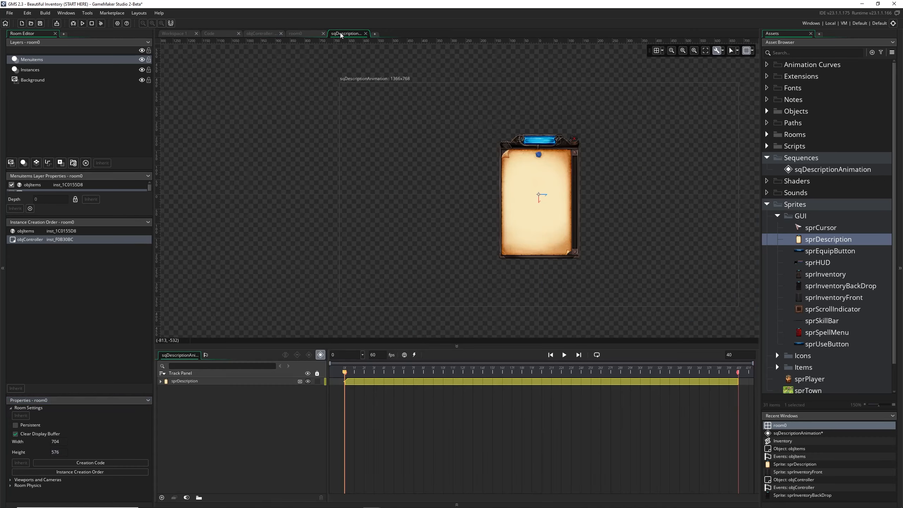
{"action": "left_click", "coordinate": [391, 196]}
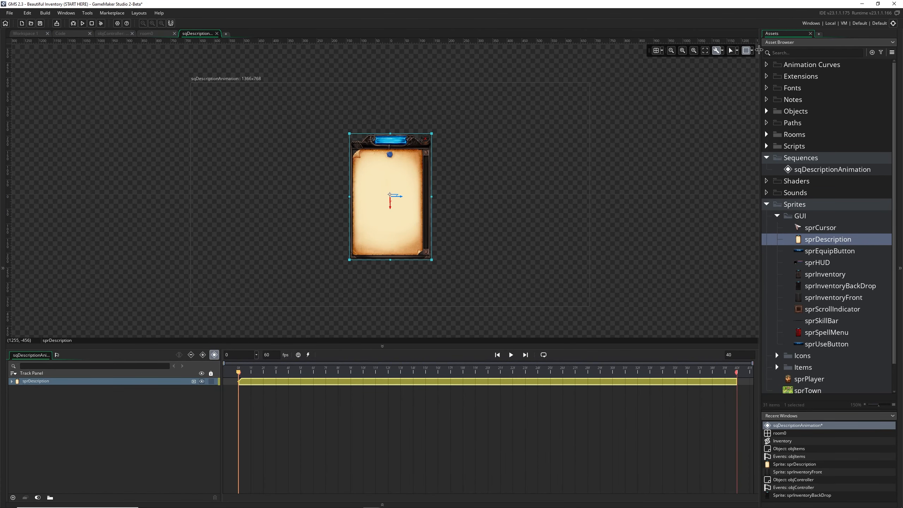
{"action": "left_click", "coordinate": [751, 51]}
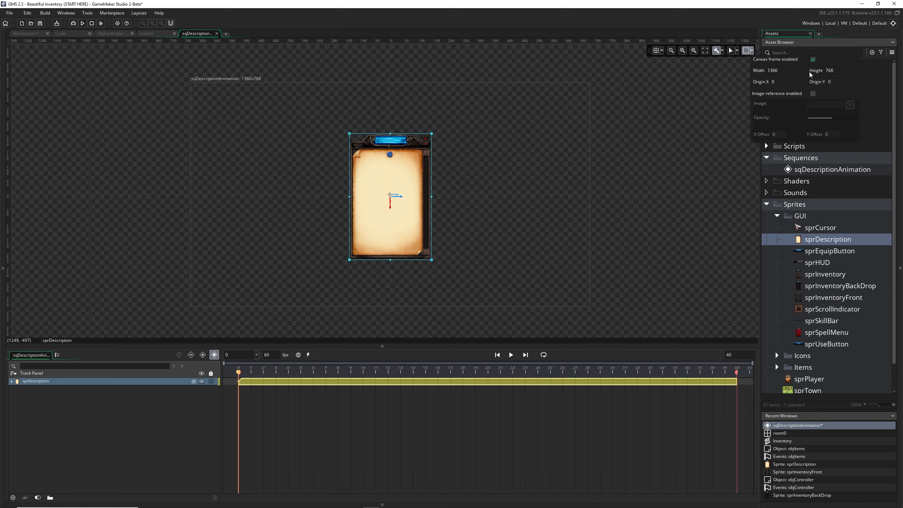
{"action": "left_click_drag", "start_coordinate": [781, 69], "coordinate": [755, 71]}
{"action": "type", "text": "640"}
{"action": "key", "text": "Tab"}
{"action": "type", "text": "480"}
{"action": "key", "text": "Return"}
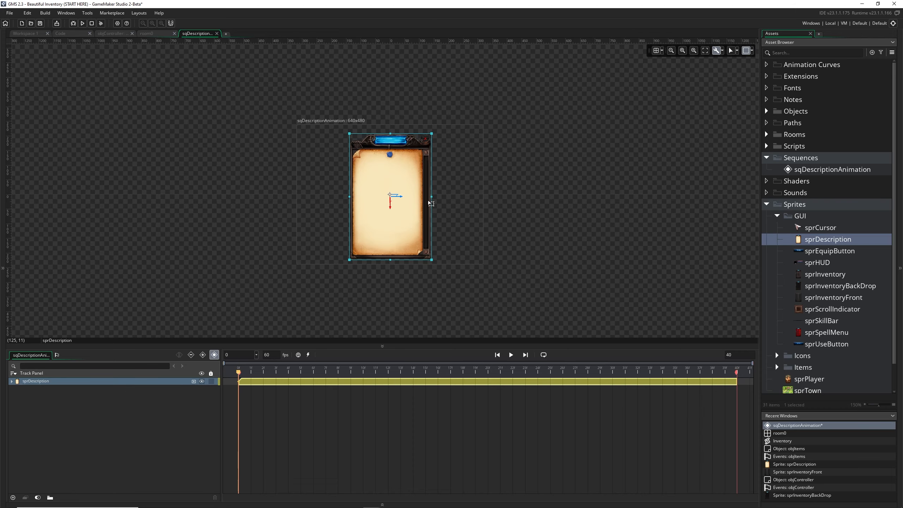
Move sprDescription horizontally into the right half of the canvas, at about X 163, and expand its track to show Position
{"action": "scroll", "coordinate": [408, 199], "scroll_direction": "up", "scroll_amount": 2}
{"action": "left_click_drag", "start_coordinate": [413, 193], "coordinate": [476, 191]}
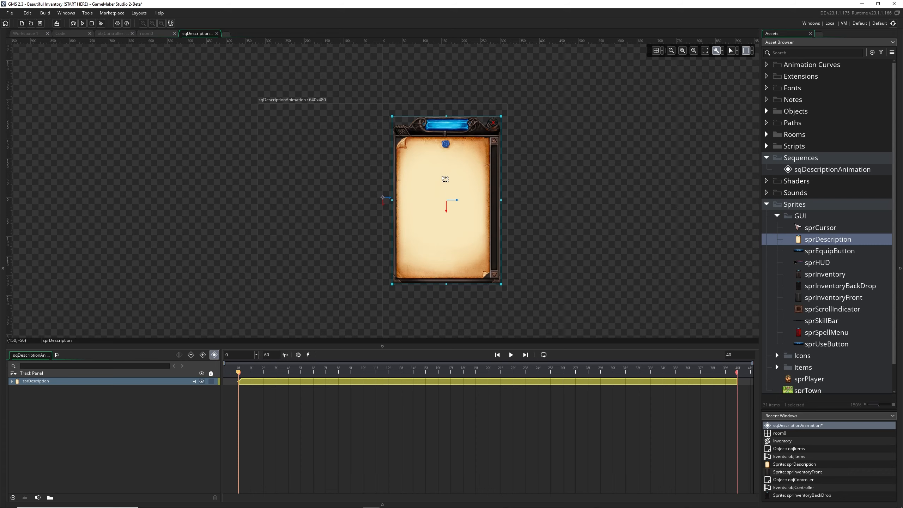
{"action": "left_click", "coordinate": [534, 179]}
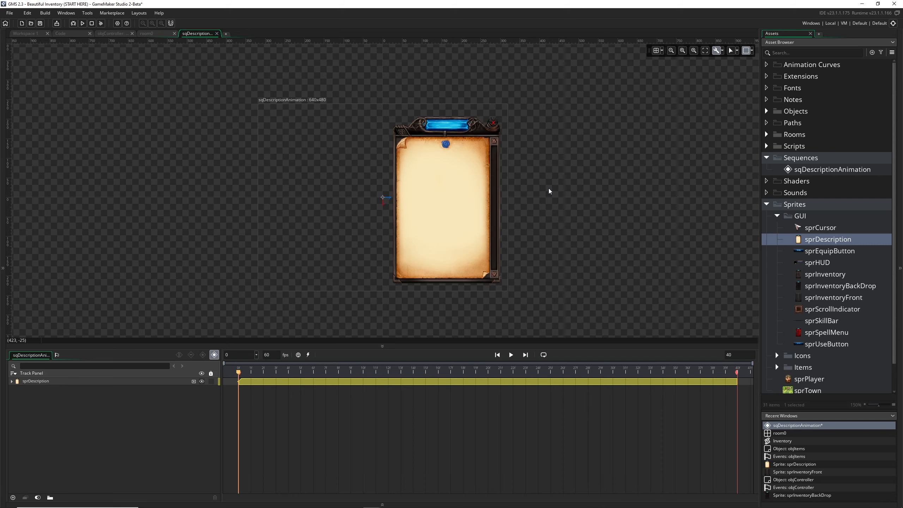
{"action": "left_click", "coordinate": [11, 381]}
{"action": "left_click", "coordinate": [11, 382]}
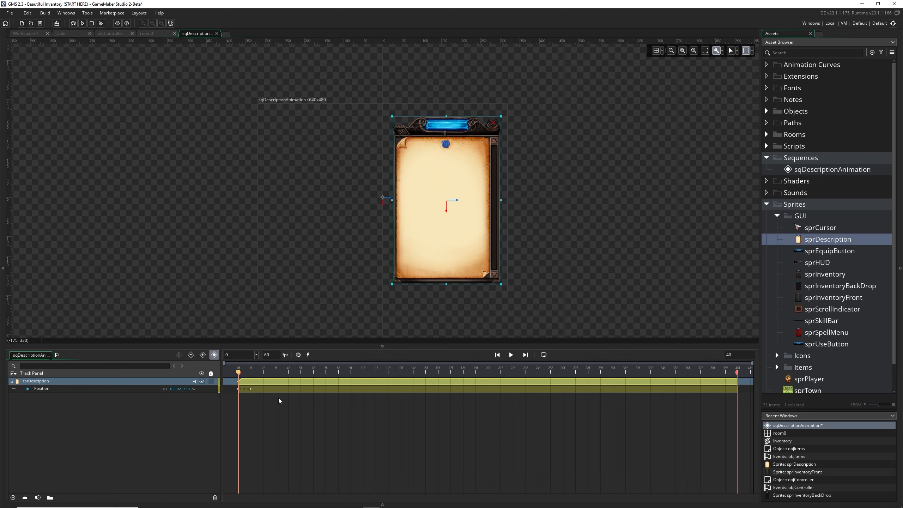
{"action": "left_click", "coordinate": [531, 306]}
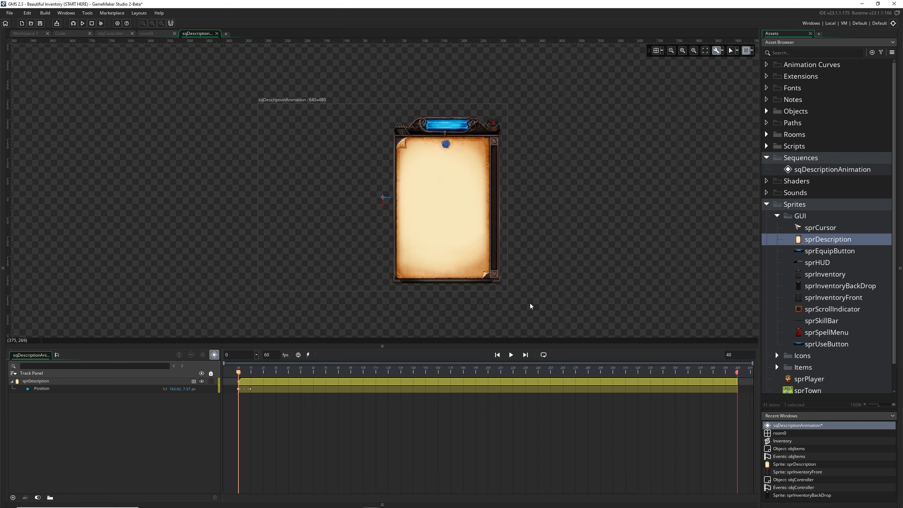
Move sprDescription back near the origin at frame 0, to about X 26
{"action": "left_click", "coordinate": [243, 390]}
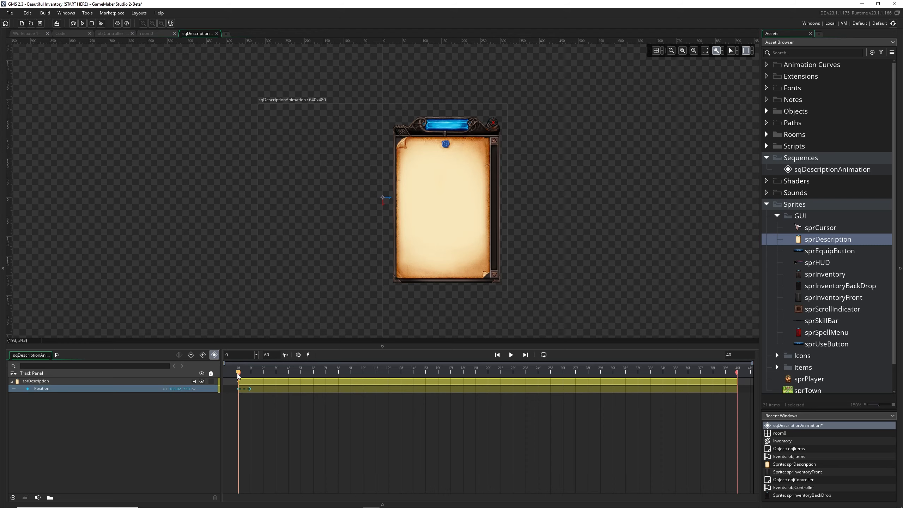
{"action": "left_click", "coordinate": [414, 251]}
{"action": "left_click_drag", "start_coordinate": [460, 263], "coordinate": [405, 263]}
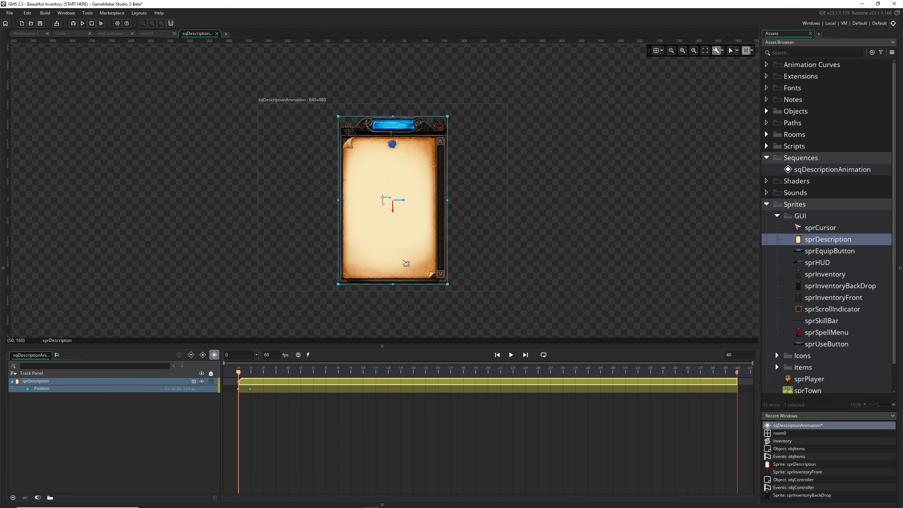
Record a Position keyframe at frame 20 with sprDescription moved right to about X 169
{"action": "left_click_drag", "start_coordinate": [238, 372], "coordinate": [492, 381]}
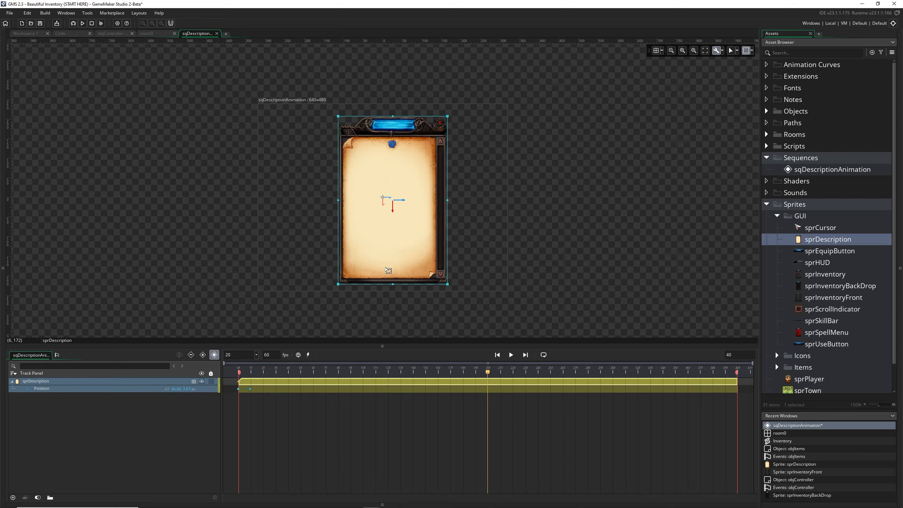
{"action": "left_click_drag", "start_coordinate": [399, 267], "coordinate": [454, 268]}
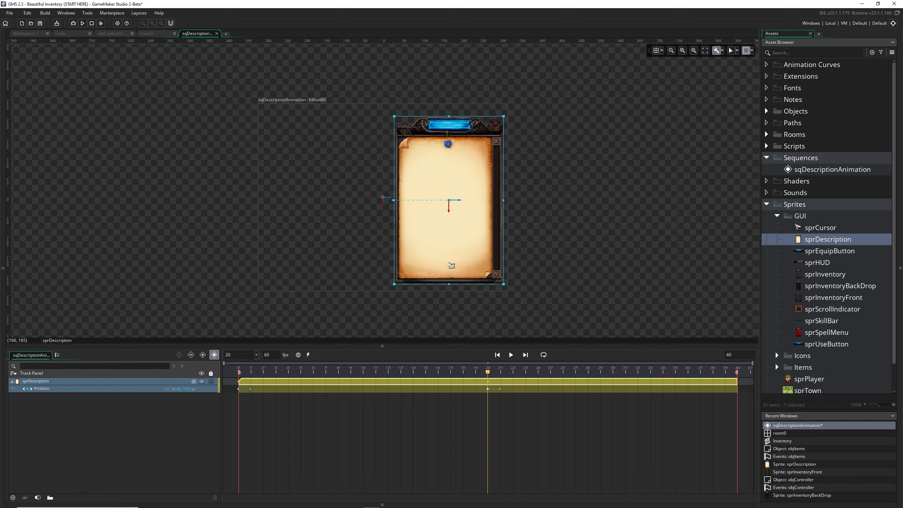
{"action": "left_click", "coordinate": [497, 391]}
{"action": "mouse_move", "coordinate": [489, 375]}
{"action": "left_mouse_down"}
{"action": "mouse_move", "coordinate": [237, 375]}
{"action": "mouse_move", "coordinate": [488, 380]}
{"action": "left_mouse_up"}
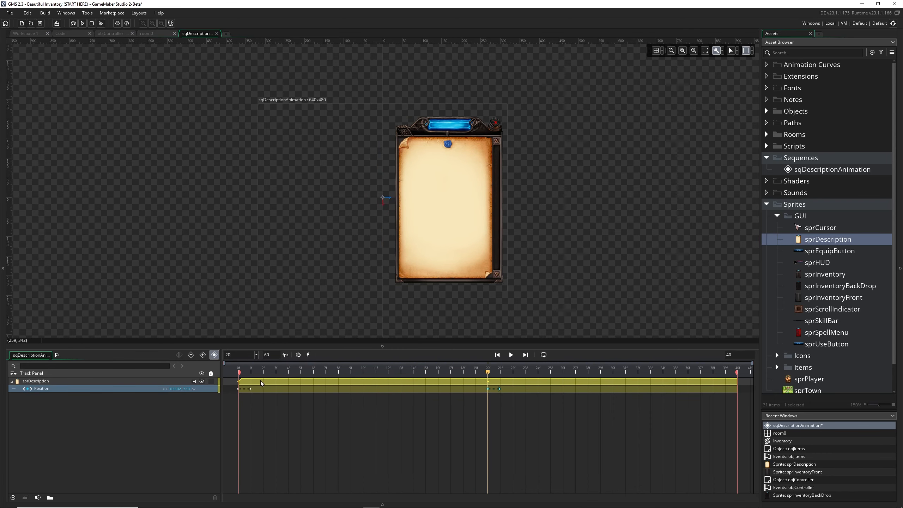
Try a Position keyframe at frame 7 with the sprite at the canvas's lower left, then undo the frame 7 and frame 20 keyframes
{"action": "left_click", "coordinate": [245, 374]}
{"action": "left_click_drag", "start_coordinate": [245, 375], "coordinate": [326, 378]}
{"action": "left_click_drag", "start_coordinate": [422, 169], "coordinate": [271, 223]}
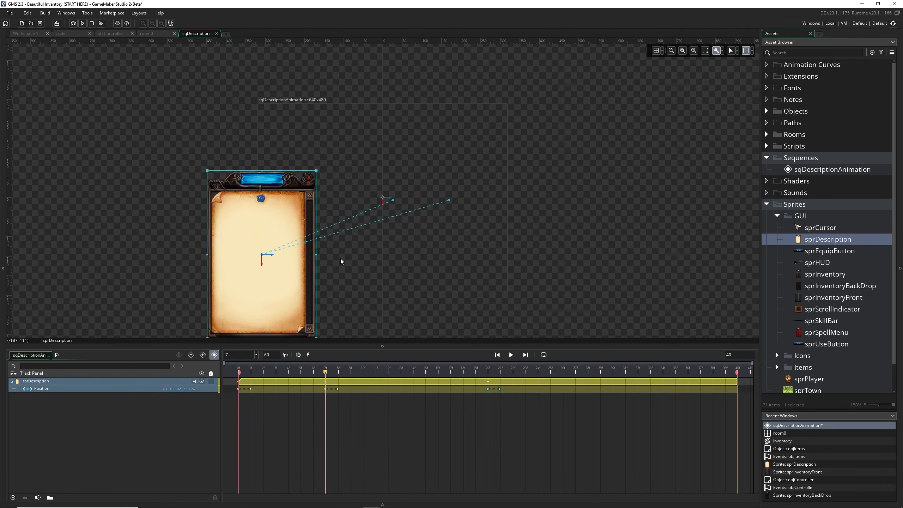
{"action": "left_click_drag", "start_coordinate": [325, 373], "coordinate": [487, 373]}
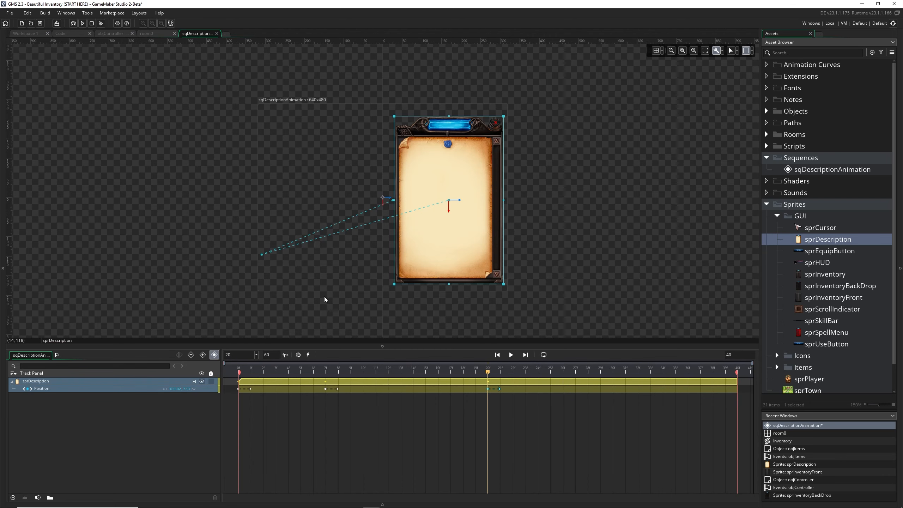
{"action": "key", "text": "ctrl+z"}
{"action": "key", "text": "ctrl+z"}
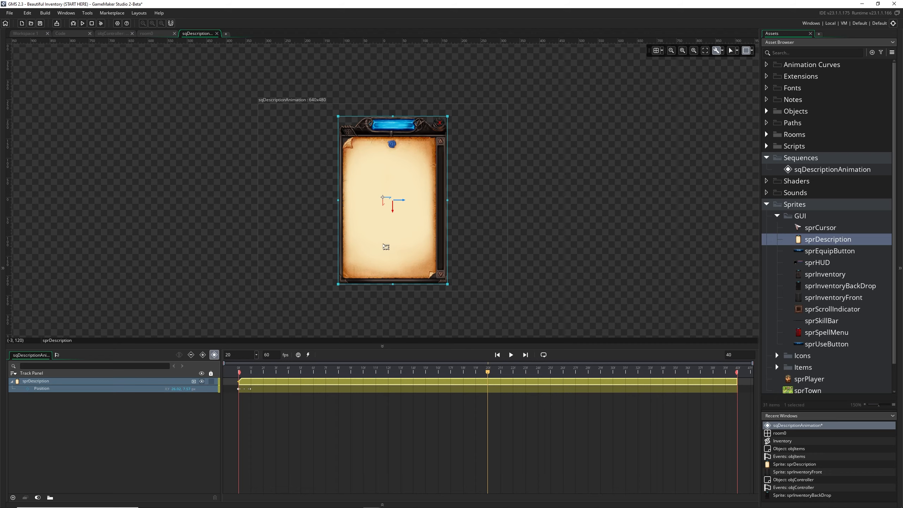
Record a Position keyframe at frame 39 with sprDescription moved right to about X 169
{"action": "left_click_drag", "start_coordinate": [488, 373], "coordinate": [737, 372]}
{"action": "left_click_drag", "start_coordinate": [425, 259], "coordinate": [480, 261]}
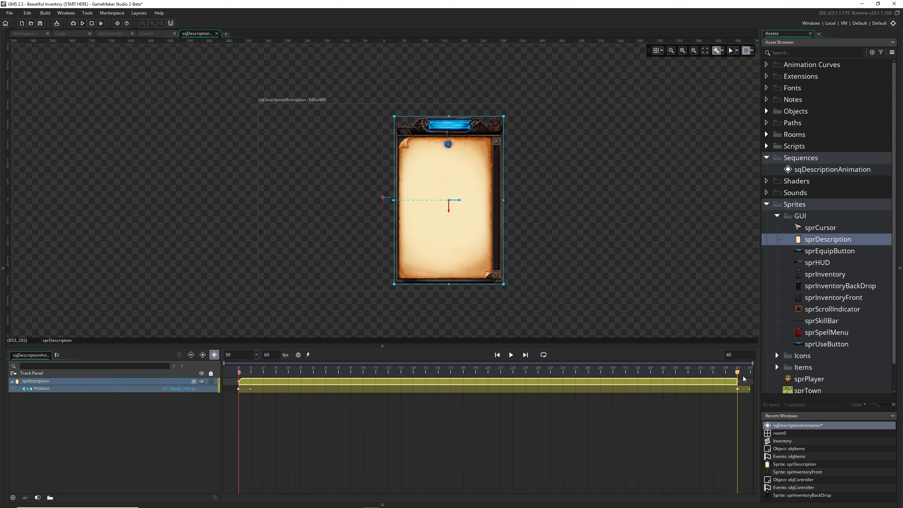
Return the playhead to frame 0 and add a Scale parameter track to sprDescription
{"action": "left_click_drag", "start_coordinate": [737, 372], "coordinate": [221, 384]}
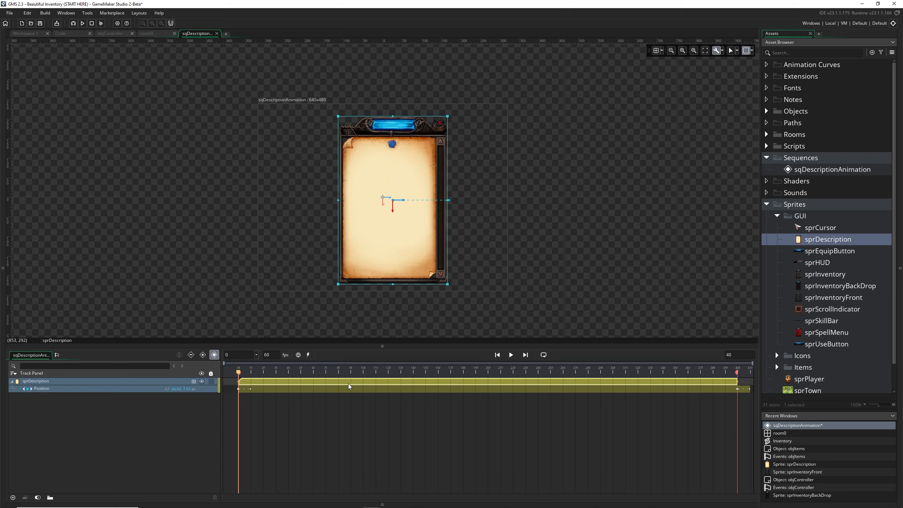
{"action": "left_click", "coordinate": [137, 414]}
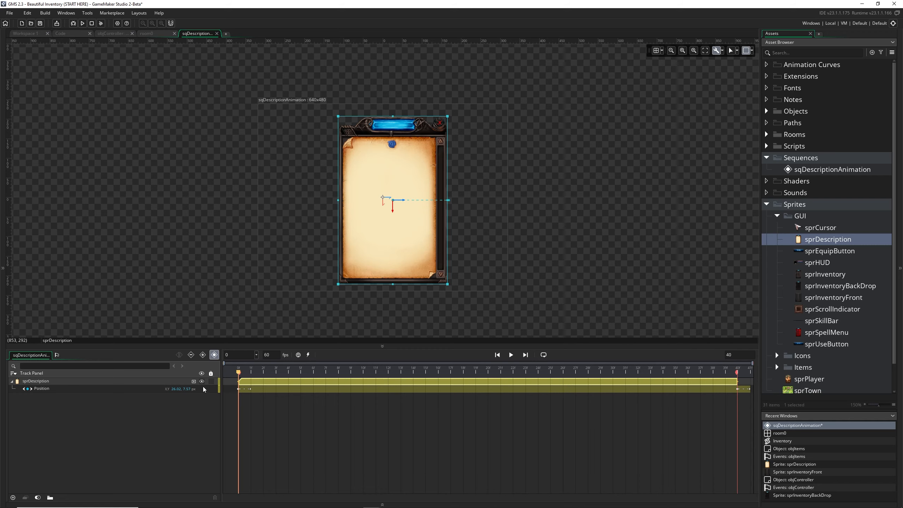
{"action": "left_click", "coordinate": [194, 381]}
{"action": "left_click", "coordinate": [213, 428]}
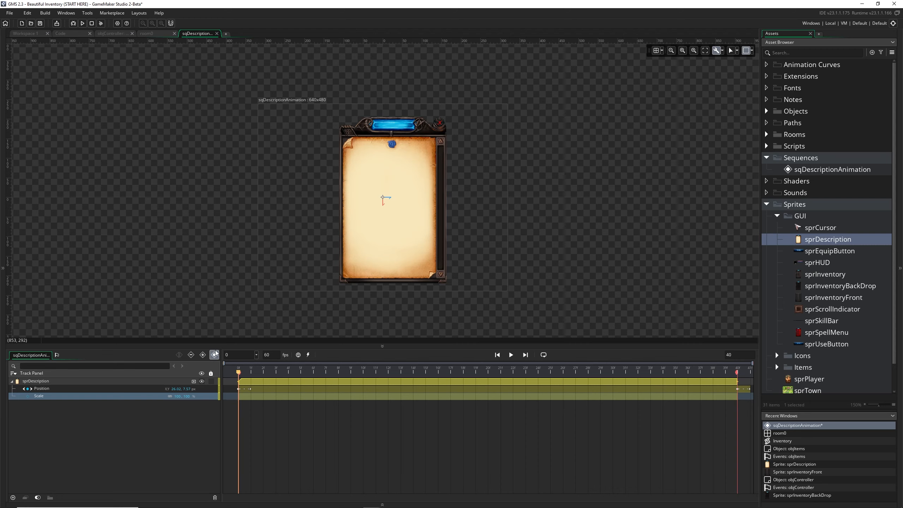
{"action": "left_click", "coordinate": [214, 354]}
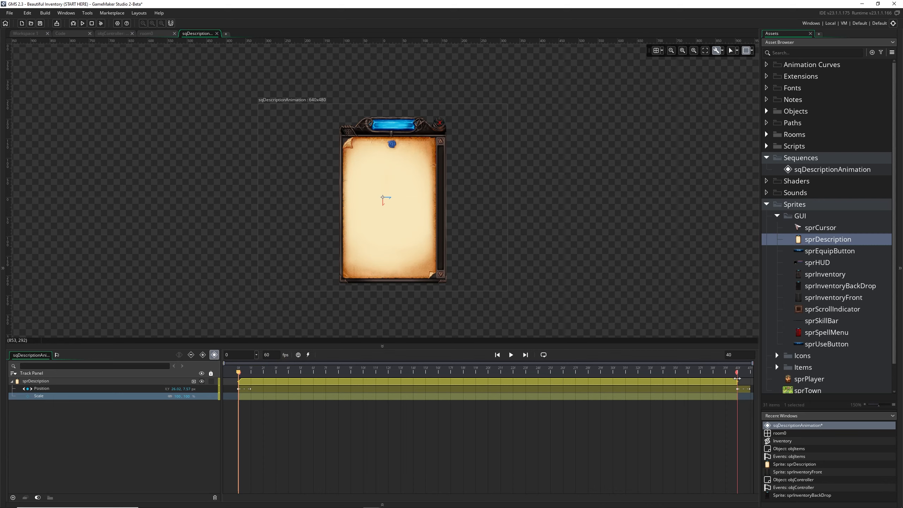
{"action": "mouse_move", "coordinate": [736, 373]}
{"action": "left_mouse_down"}
{"action": "mouse_move", "coordinate": [713, 377]}
{"action": "mouse_move", "coordinate": [733, 382]}
{"action": "left_mouse_up"}
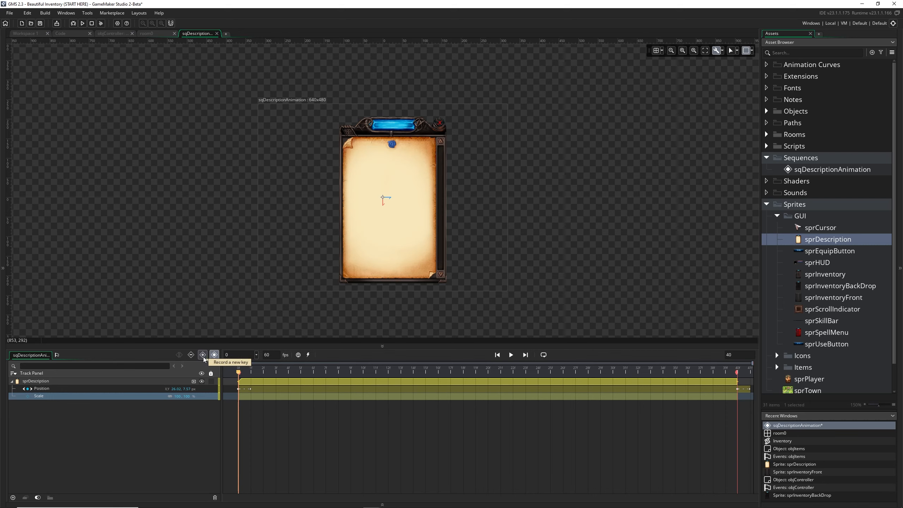
Try scaling sprDescription down directly on the canvas at frame 0, and undo the resize
{"action": "left_click", "coordinate": [425, 238]}
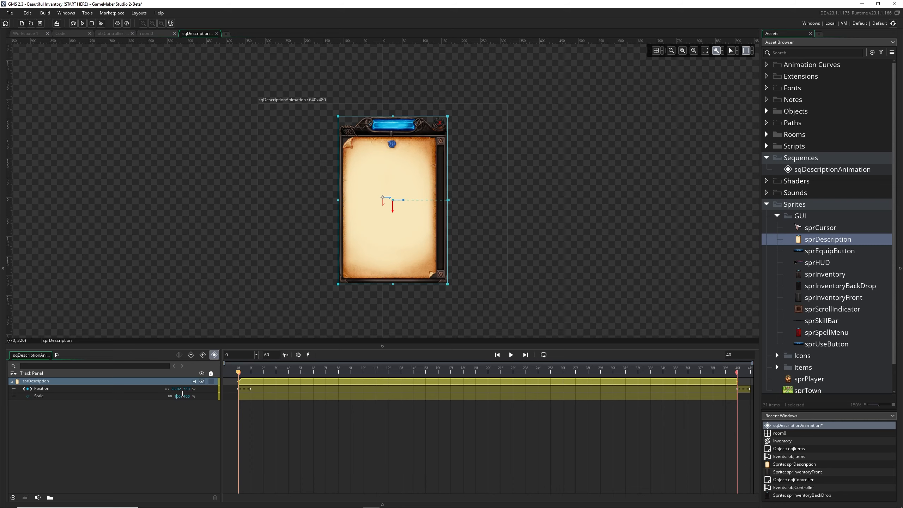
{"action": "left_click_drag", "start_coordinate": [448, 284], "coordinate": [398, 195]}
{"action": "key", "text": "ctrl+z"}
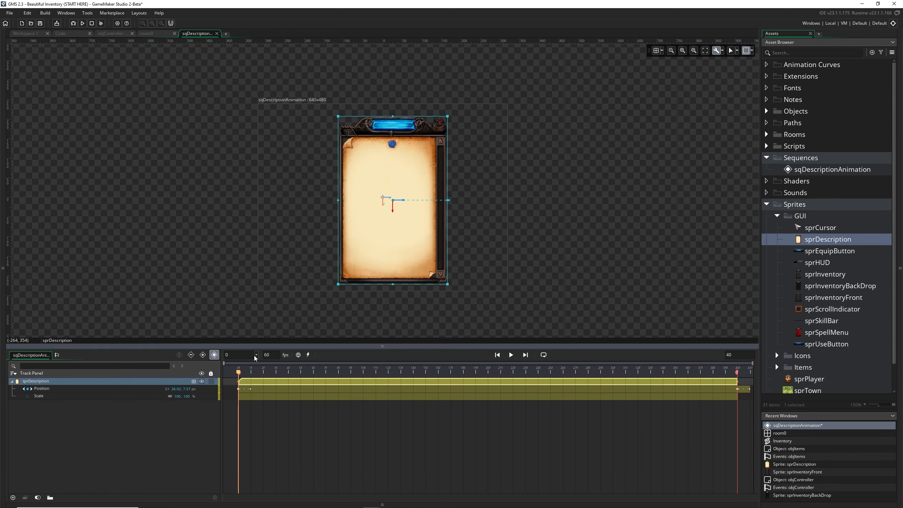
Record a Scale keyframe for sprDescription at frame 0 with both width and height set to 0%
{"action": "double_click", "coordinate": [178, 396]}
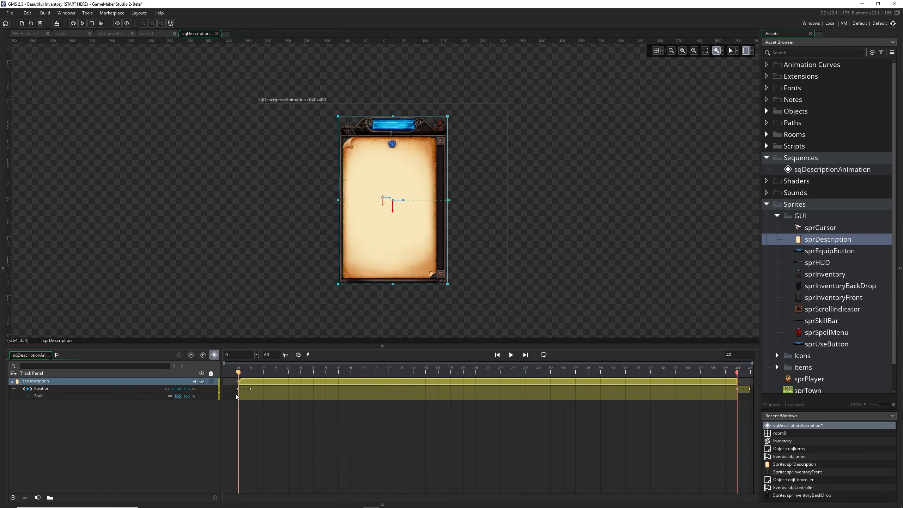
{"action": "type", "text": "0"}
{"action": "key", "text": "Tab"}
{"action": "type", "text": "0"}
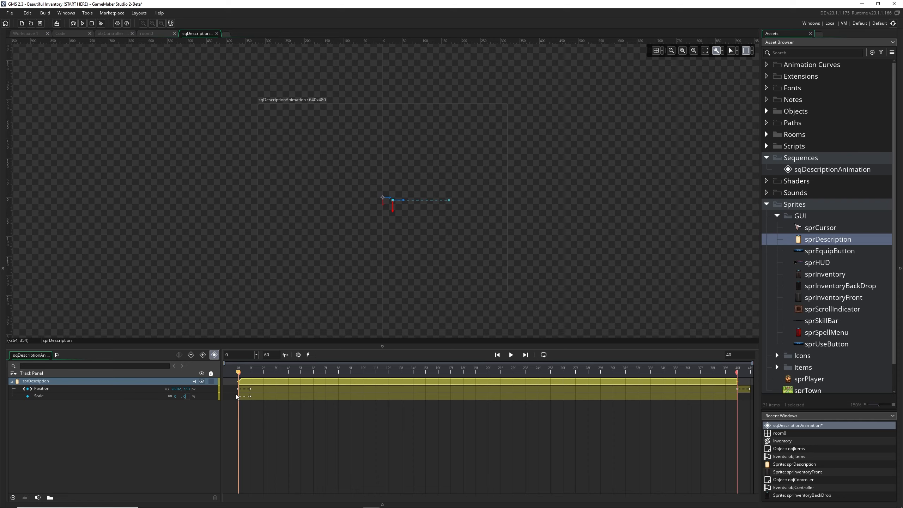
{"action": "scroll", "coordinate": [391, 215], "scroll_direction": "up", "scroll_amount": 5, "text": "ctrl"}
{"action": "scroll", "coordinate": [392, 215], "scroll_direction": "up", "scroll_amount": 1, "text": "ctrl"}
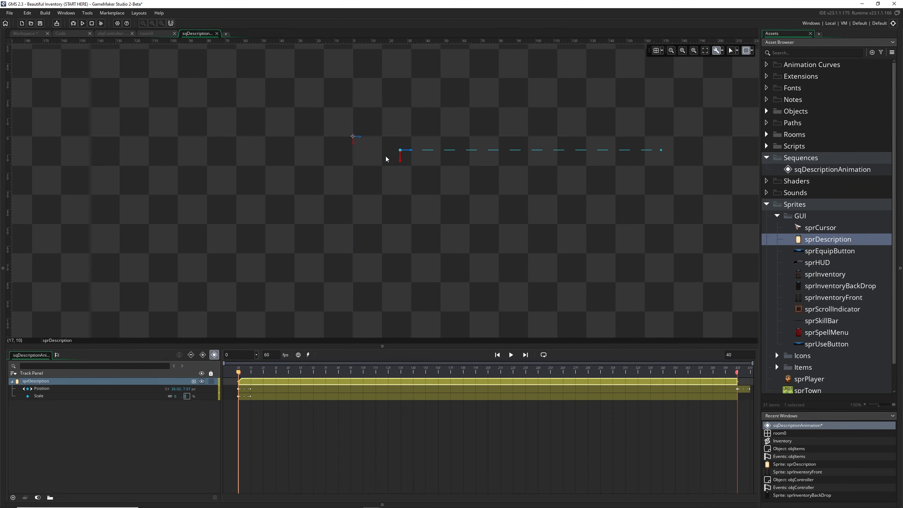
{"action": "scroll", "coordinate": [371, 178], "scroll_direction": "down", "scroll_amount": 6, "text": "ctrl"}
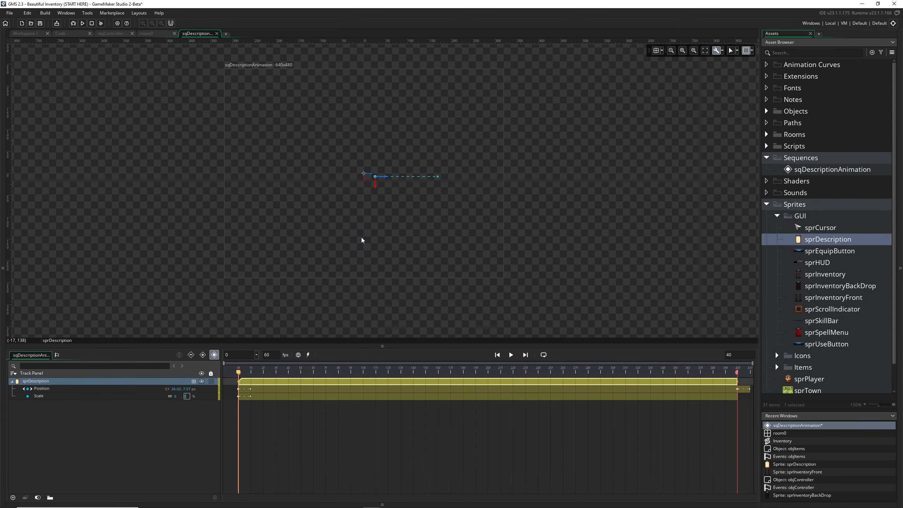
Preview the playback with the frame 0 scale keyframe and return the playhead to frame 0
{"action": "left_click", "coordinate": [182, 410]}
{"action": "key", "text": "space"}
{"action": "left_click_drag", "start_coordinate": [386, 250], "coordinate": [390, 270]}
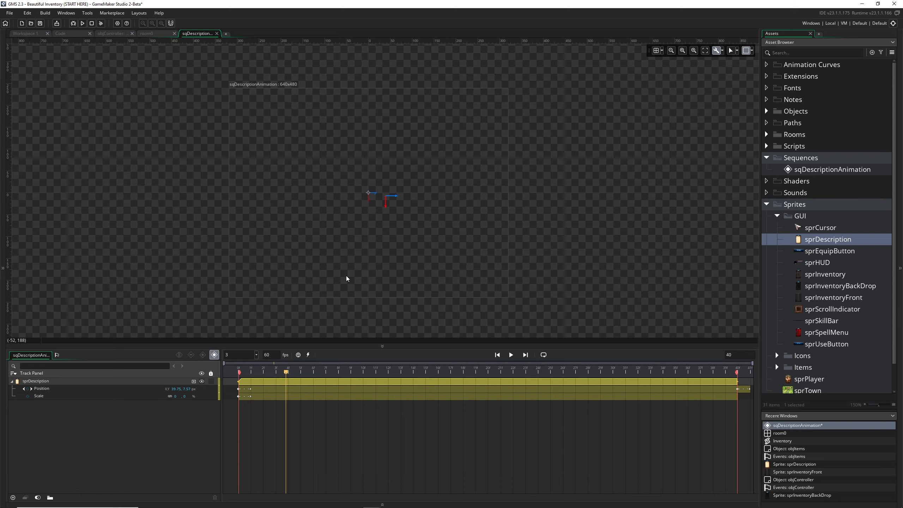
{"action": "left_click", "coordinate": [290, 395]}
{"action": "left_click_drag", "start_coordinate": [286, 376], "coordinate": [237, 378]}
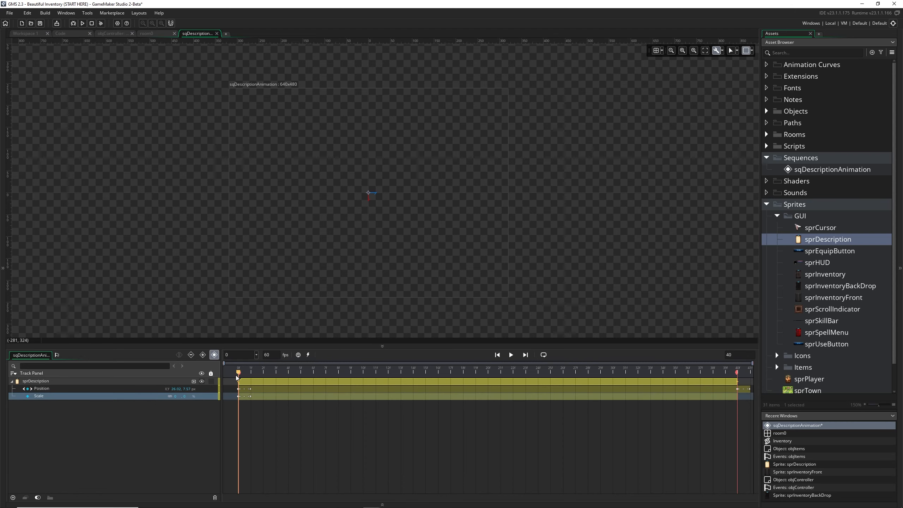
Record a Scale keyframe for sprDescription at frame 39 with both values set to 100%
{"action": "key", "text": "space"}
{"action": "type", "text": "1"}
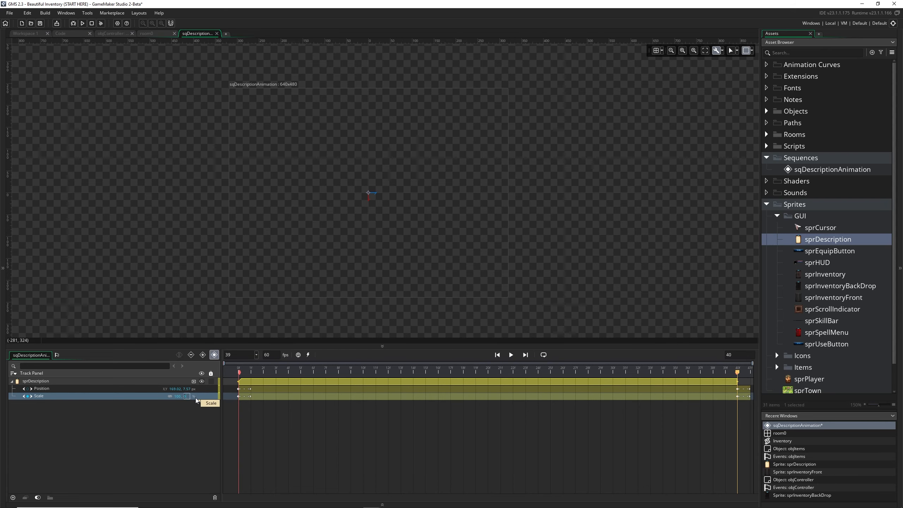
{"action": "type", "text": "00"}
{"action": "key", "text": "Return"}
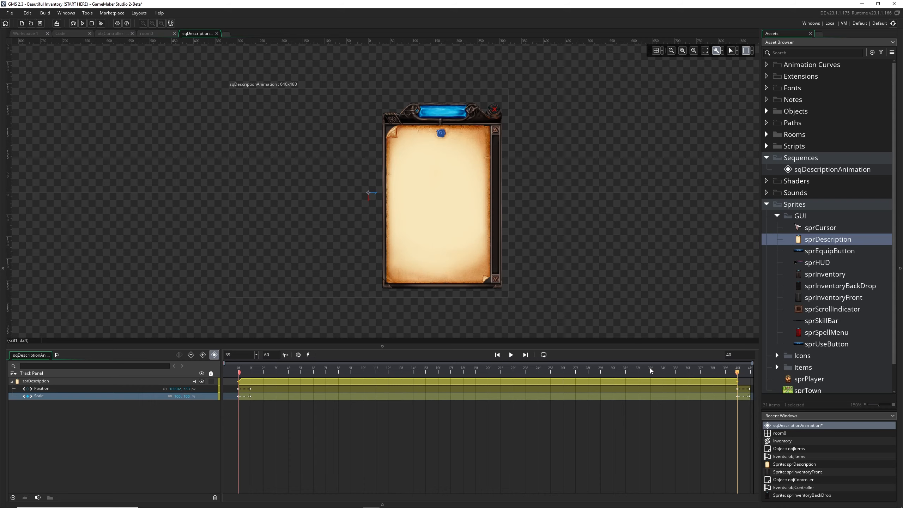
Scrub back to frame 0 and play the sequence to check the panel growing and moving
{"action": "left_click_drag", "start_coordinate": [737, 371], "coordinate": [237, 373]}
{"action": "left_click", "coordinate": [405, 410]}
{"action": "key", "text": "space"}
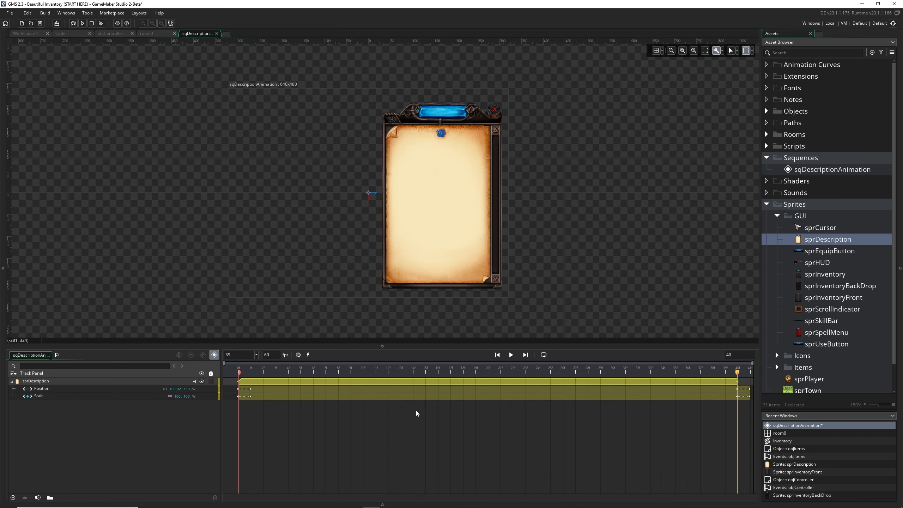
Convert the Scale track to an embedded animation curve and open it in the curve editor beside the panel sprite
{"action": "left_click", "coordinate": [207, 397]}
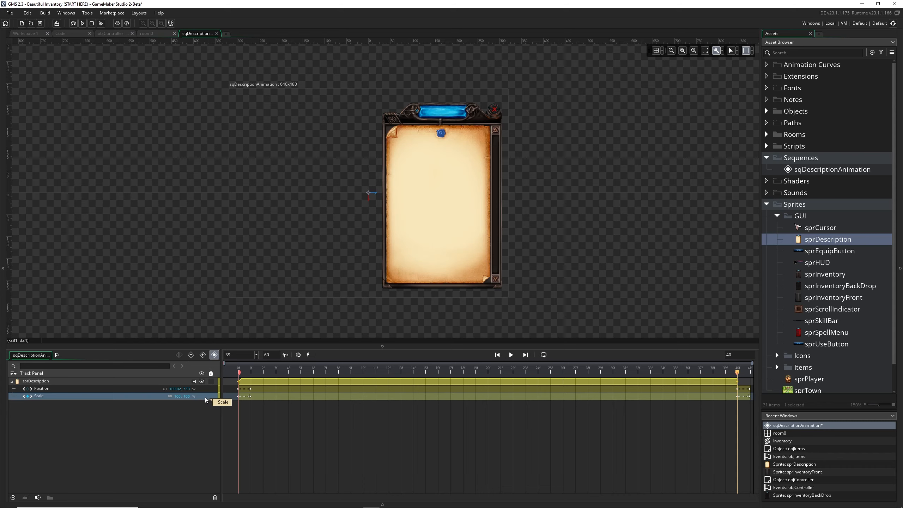
{"action": "right_click", "coordinate": [284, 397]}
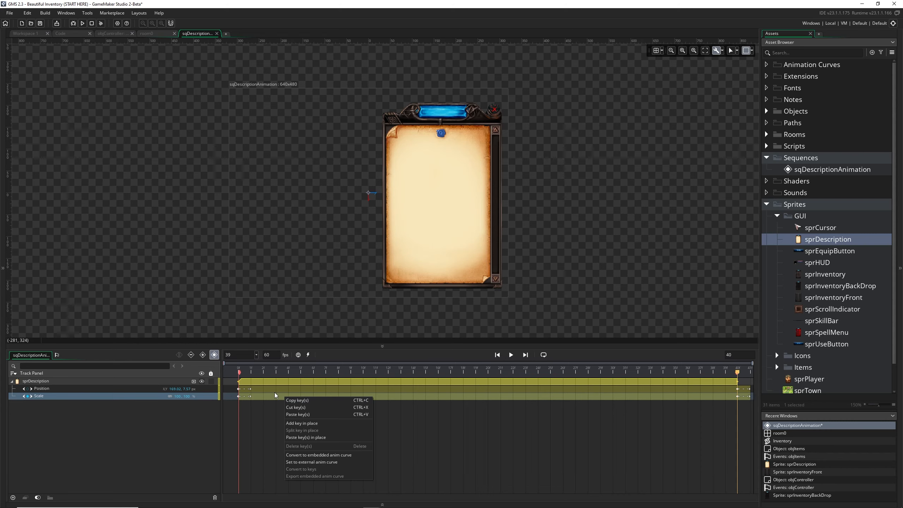
{"action": "left_click", "coordinate": [350, 455]}
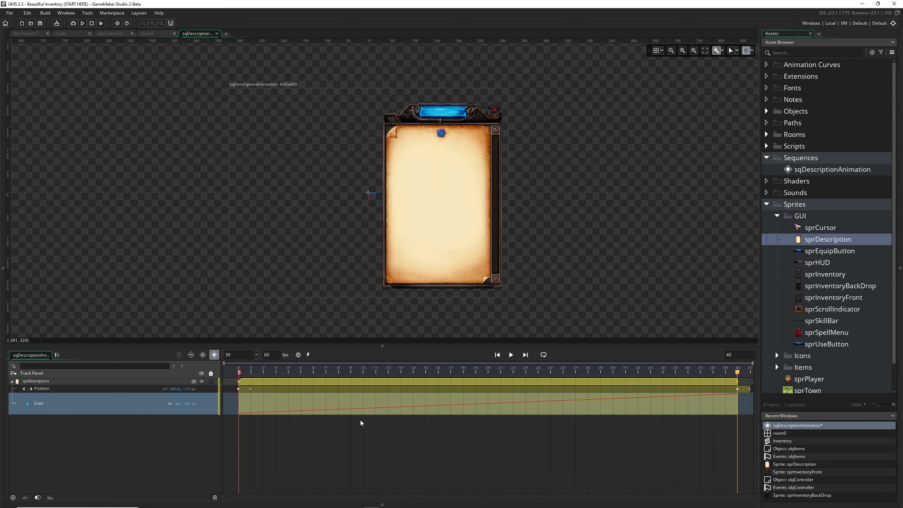
{"action": "double_click", "coordinate": [370, 406]}
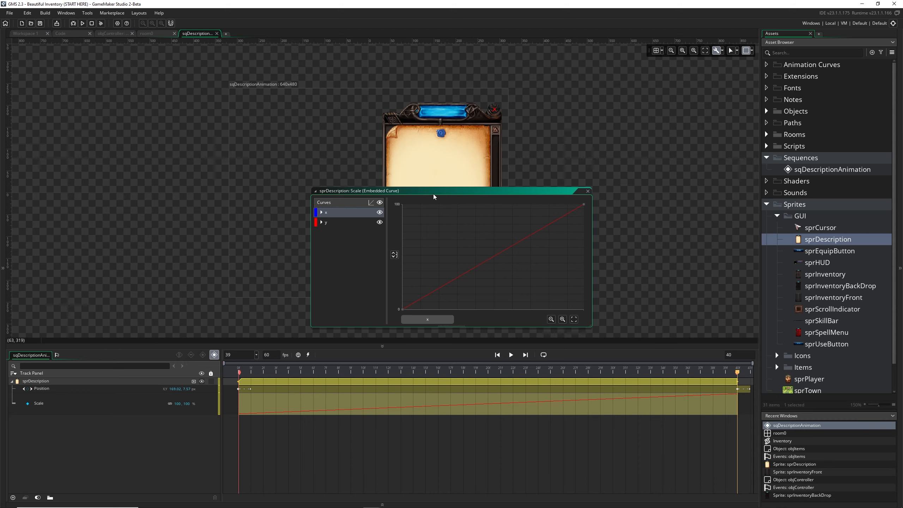
{"action": "left_click_drag", "start_coordinate": [435, 197], "coordinate": [391, 177]}
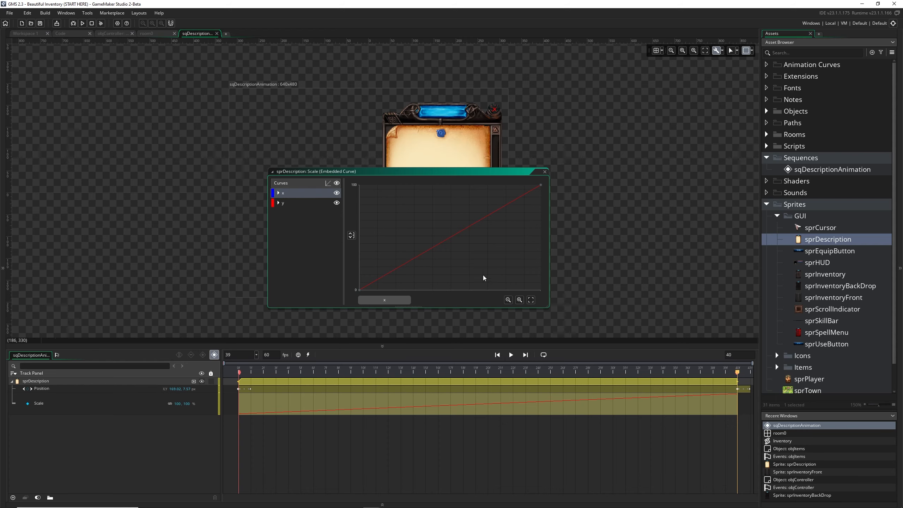
{"action": "left_click_drag", "start_coordinate": [371, 172], "coordinate": [188, 166]}
Rename the embedded curve's x channel to width and its y channel to height
{"action": "double_click", "coordinate": [100, 185]}
{"action": "type", "text": "width"}
{"action": "double_click", "coordinate": [99, 195]}
{"action": "type", "text": "height"}
{"action": "key", "text": "Return"}
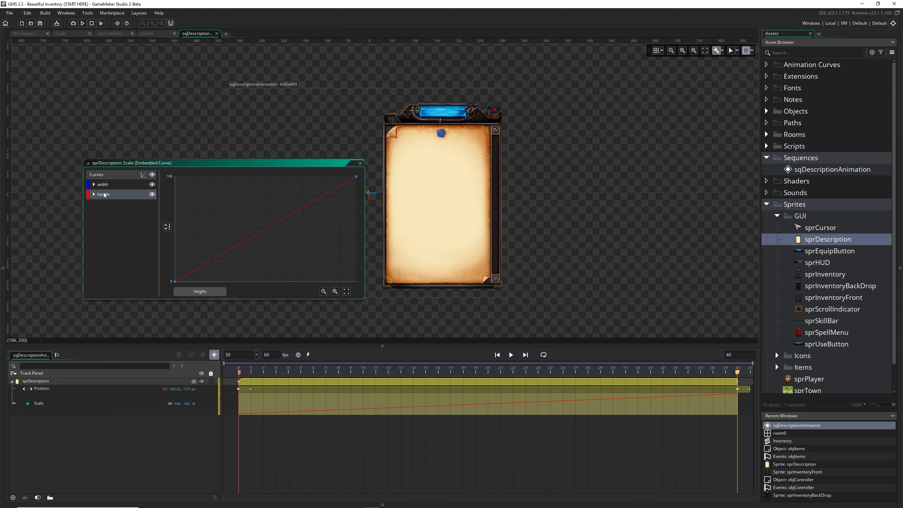
Try moving the height curve's end point down, and put it back at 100
{"action": "left_click_drag", "start_coordinate": [355, 177], "coordinate": [301, 200]}
{"action": "mouse_move", "coordinate": [356, 194]}
{"action": "left_mouse_down"}
{"action": "mouse_move", "coordinate": [353, 229]}
{"action": "mouse_move", "coordinate": [356, 177]}
{"action": "left_mouse_up"}
{"action": "left_click_drag", "start_coordinate": [303, 163], "coordinate": [333, 163]}
{"action": "left_click", "coordinate": [146, 186]}
{"action": "left_click", "coordinate": [145, 192]}
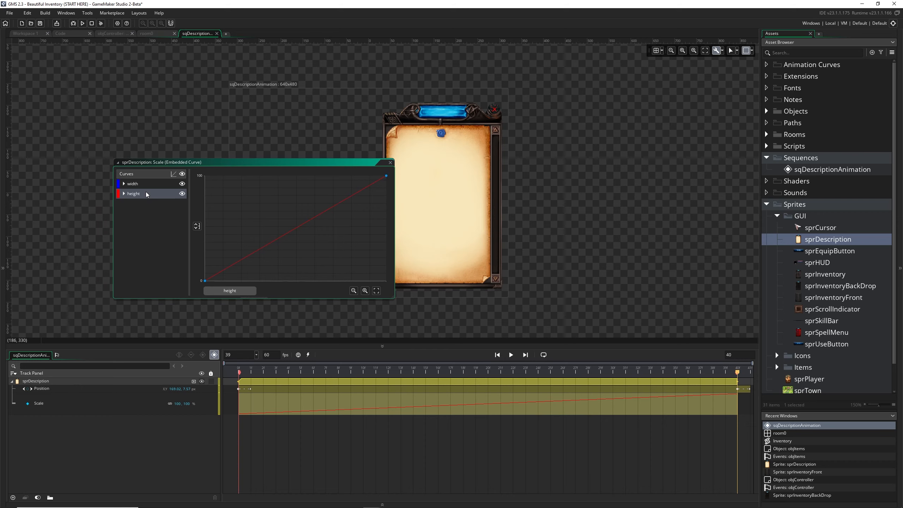
Enlarge the curve editor and add a point on the width and height curves, raised to about 92 at position 0.62
{"action": "left_click", "coordinate": [156, 185]}
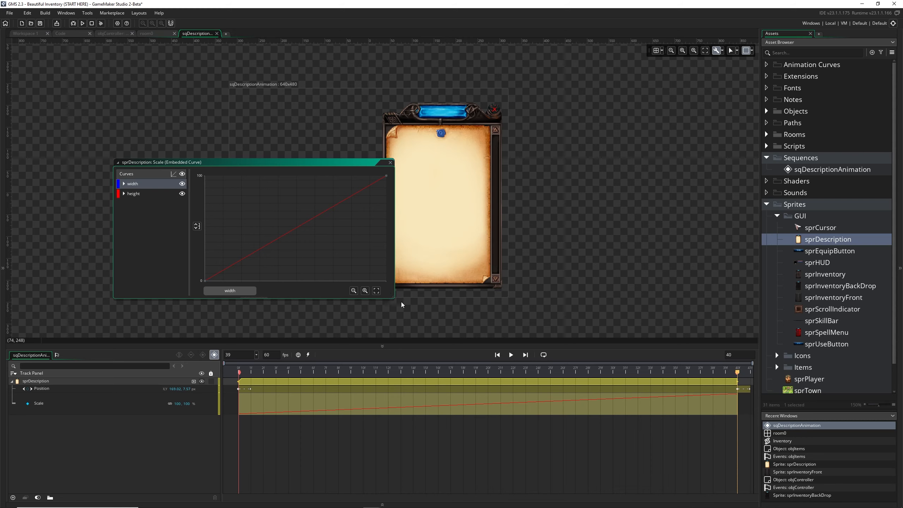
{"action": "left_click_drag", "start_coordinate": [399, 301], "coordinate": [432, 329]}
{"action": "left_click_drag", "start_coordinate": [317, 165], "coordinate": [241, 148]}
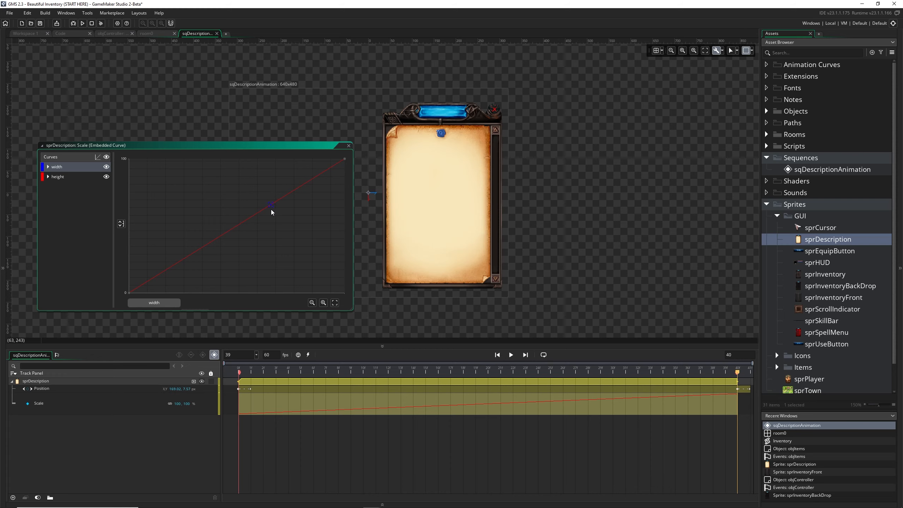
{"action": "left_click", "coordinate": [281, 199]}
{"action": "left_click_drag", "start_coordinate": [280, 200], "coordinate": [263, 171]}
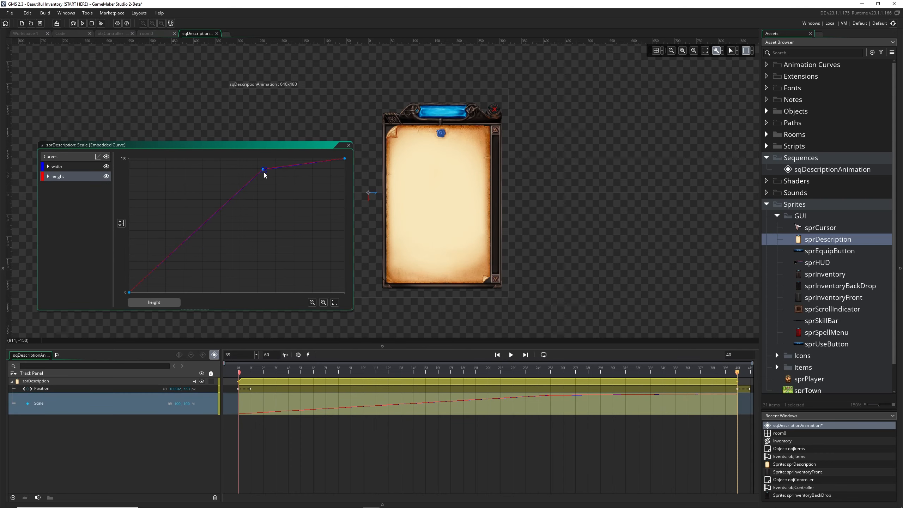
Change the embedded Scale curves from linear to smooth interpolation
{"action": "left_click", "coordinate": [96, 157]}
{"action": "left_click", "coordinate": [132, 176]}
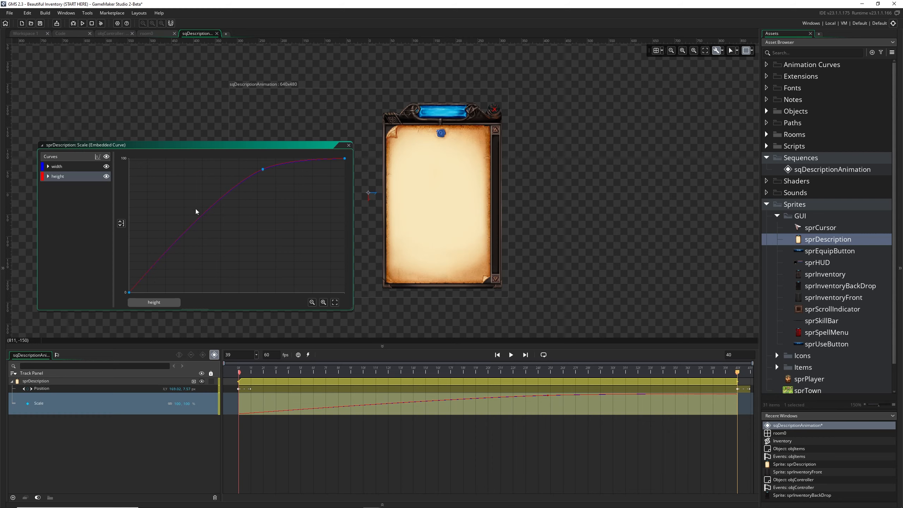
{"action": "left_click_drag", "start_coordinate": [204, 145], "coordinate": [183, 141]}
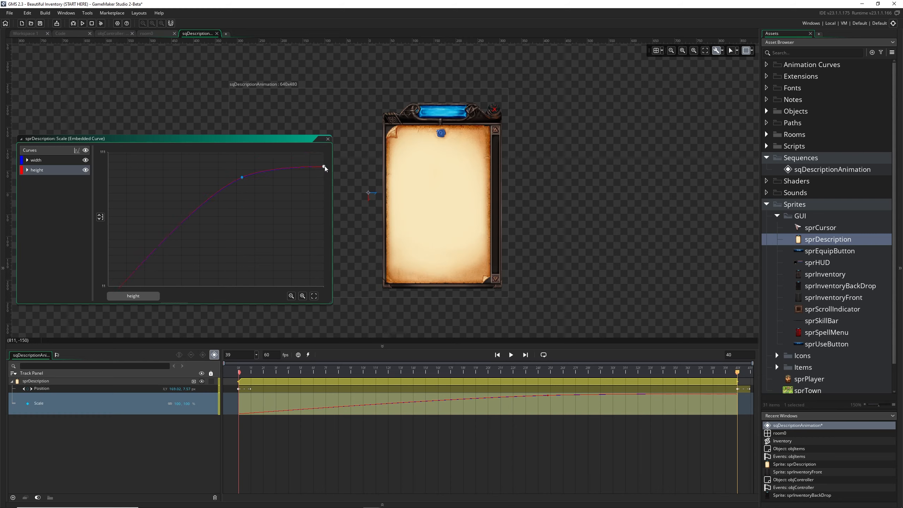
List the height curve's point values, try raising its end point to about 108, and undo that move
{"action": "left_click", "coordinate": [27, 170]}
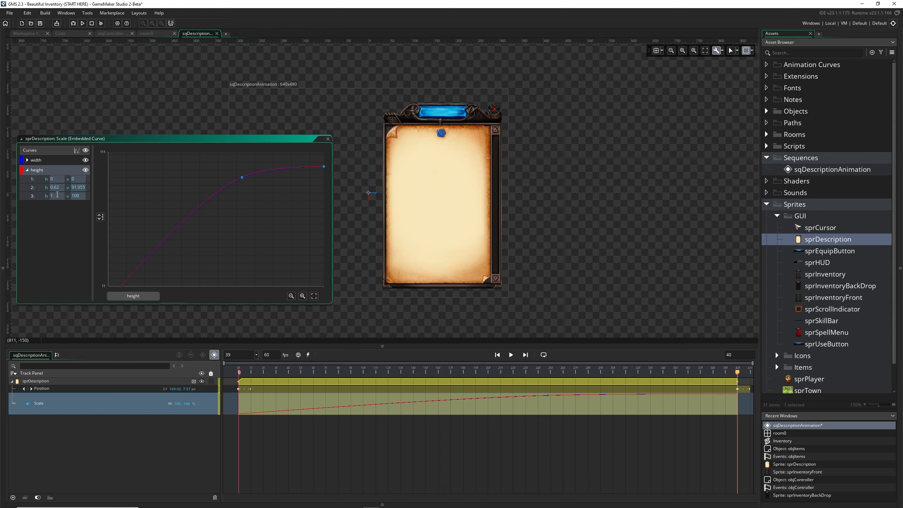
{"action": "left_click_drag", "start_coordinate": [324, 167], "coordinate": [323, 155]}
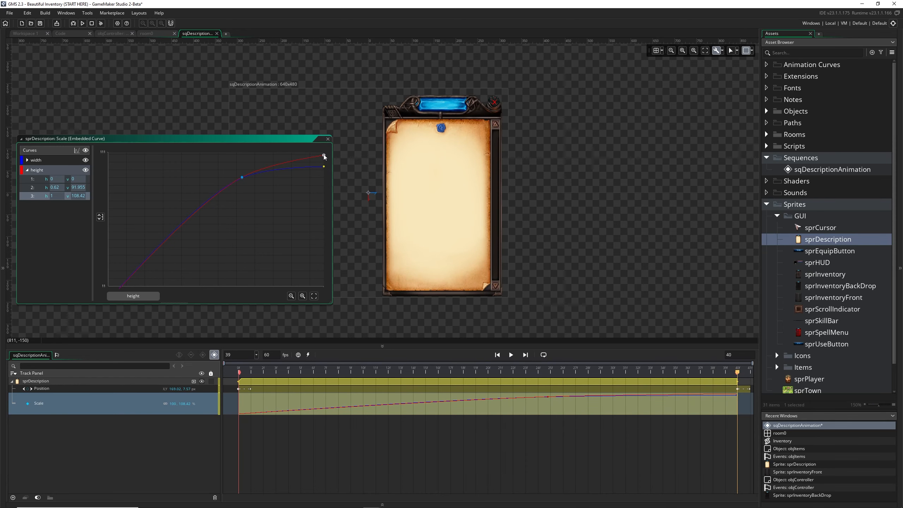
{"action": "key", "text": "ctrl+z"}
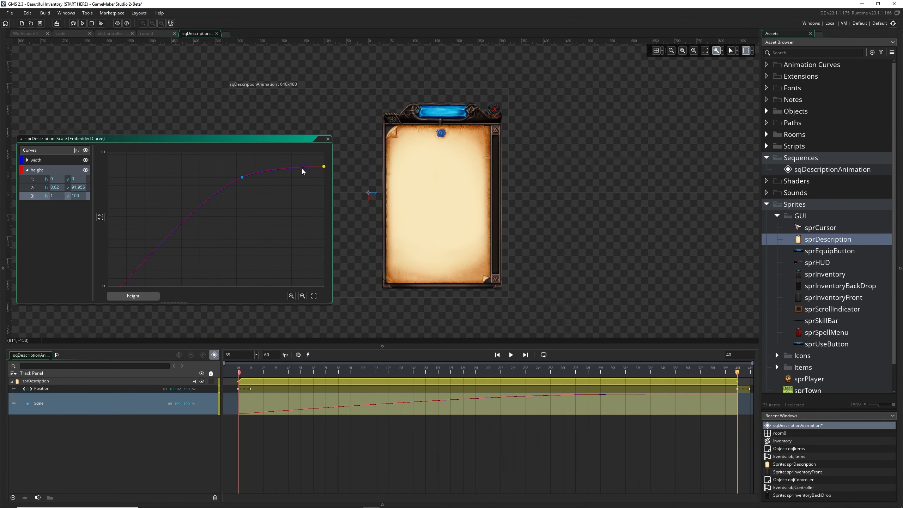
Add two more Scale curve points, one at about 102 near position 0.86 and one at about 30 near 0.39
{"action": "left_click", "coordinate": [295, 168]}
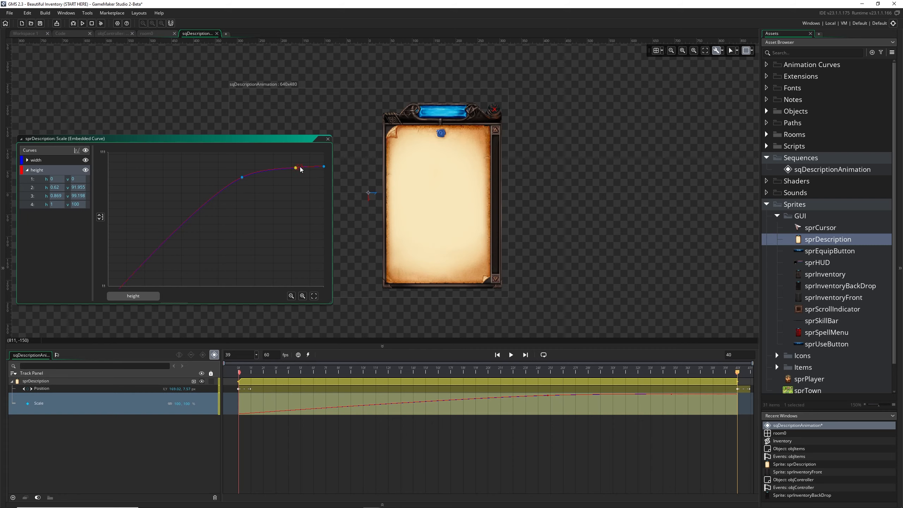
{"action": "left_click_drag", "start_coordinate": [295, 168], "coordinate": [294, 166]}
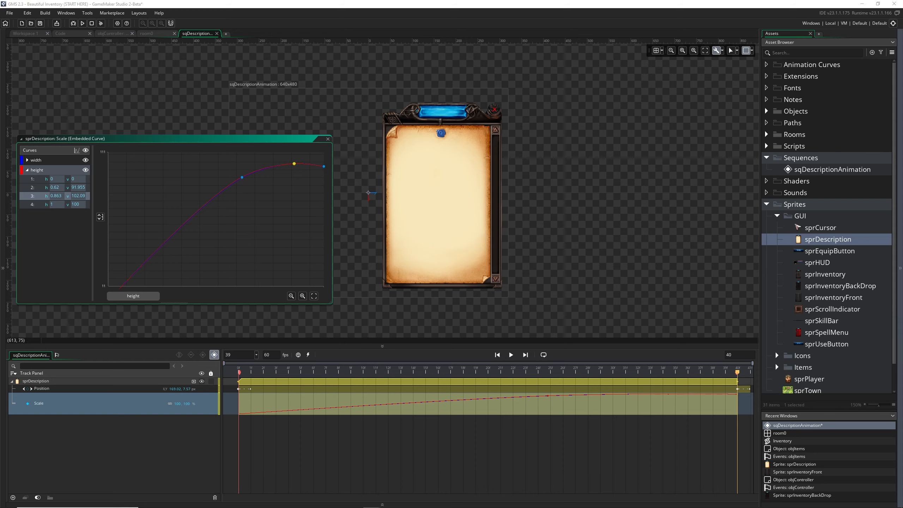
{"action": "left_click", "coordinate": [164, 241]}
{"action": "left_click_drag", "start_coordinate": [164, 241], "coordinate": [191, 261]}
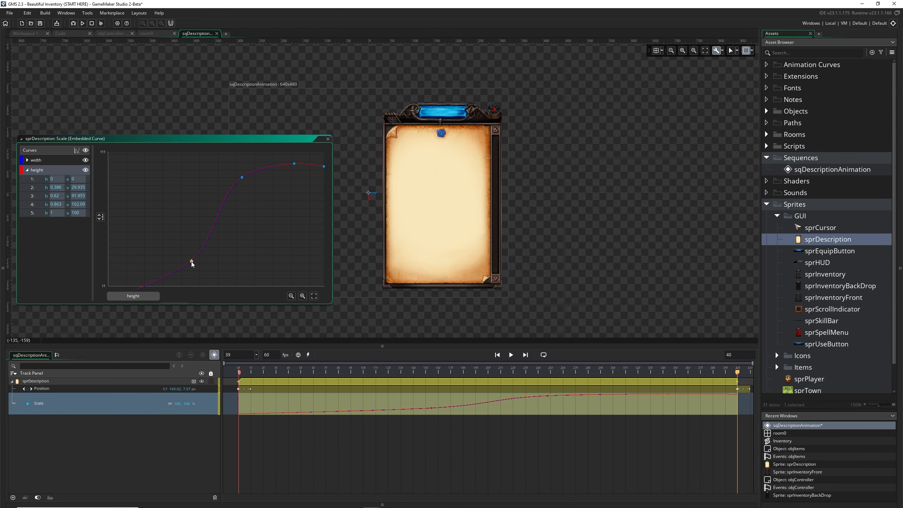
Play the sequence to preview the reshaped Scale curves
{"action": "scroll", "coordinate": [232, 258], "scroll_direction": "down", "scroll_amount": 5}
{"action": "key", "text": "space"}
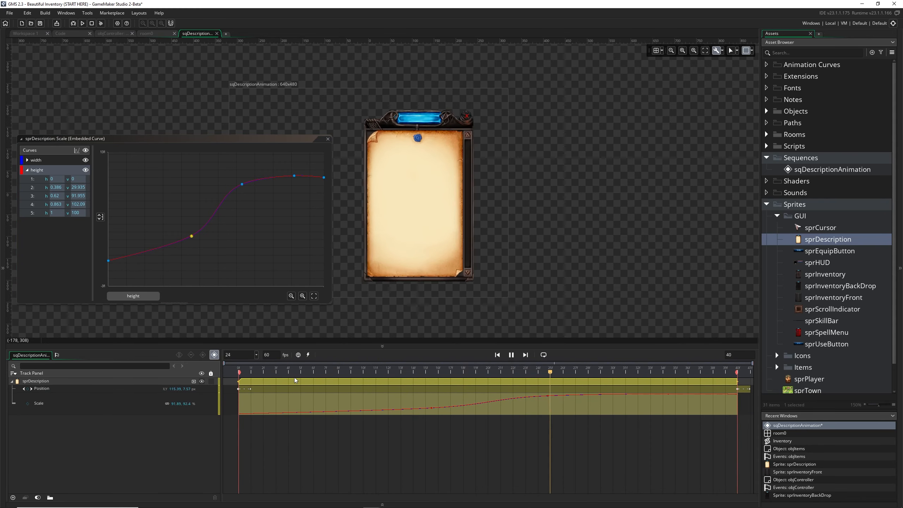
Raise the Scale curve point near position 0.86 to about 110, replay the sequence as a preview, and close the curve editor
{"action": "key", "text": "space"}
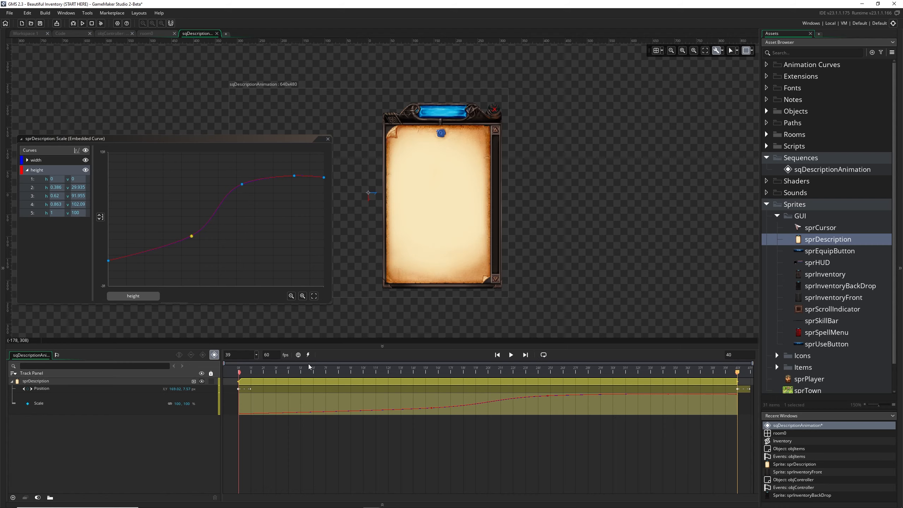
{"action": "left_click", "coordinate": [295, 176]}
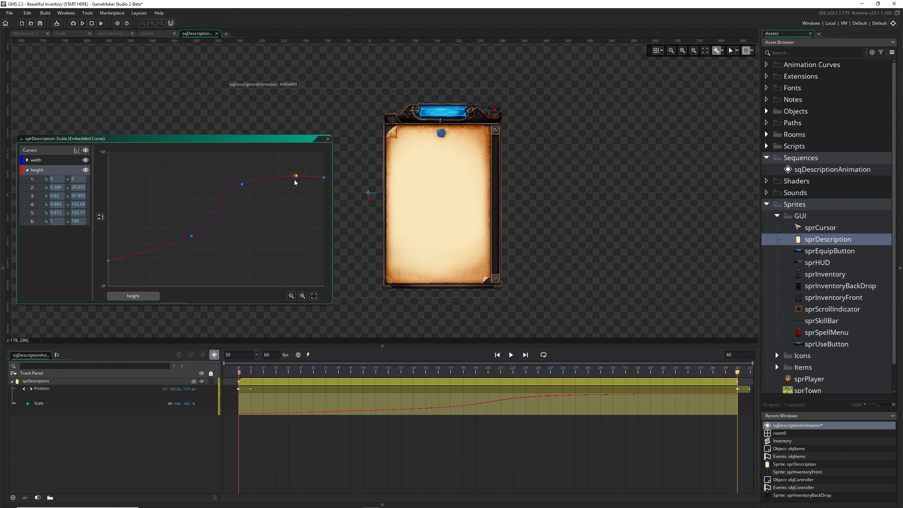
{"action": "key", "text": "Delete"}
{"action": "left_click_drag", "start_coordinate": [295, 176], "coordinate": [295, 169]}
{"action": "left_click_drag", "start_coordinate": [254, 372], "coordinate": [240, 374]}
{"action": "key", "text": "space"}
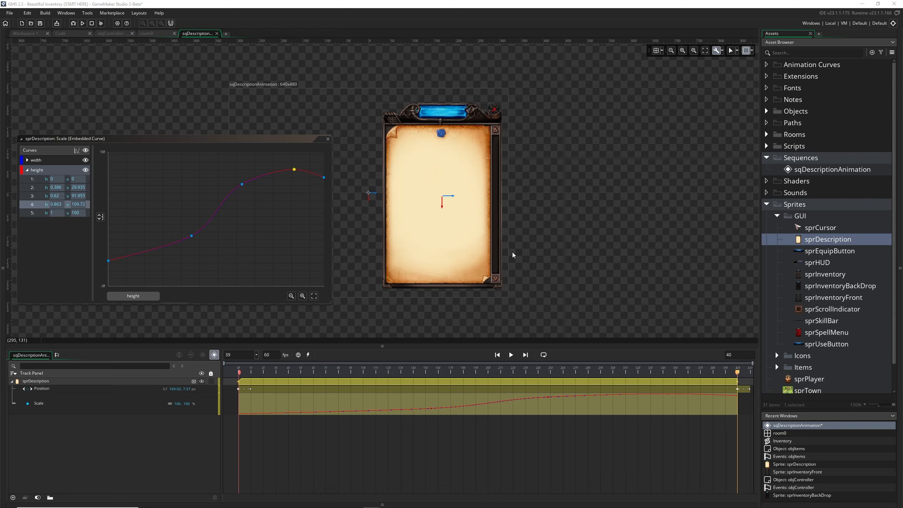
{"action": "left_click", "coordinate": [327, 139]}
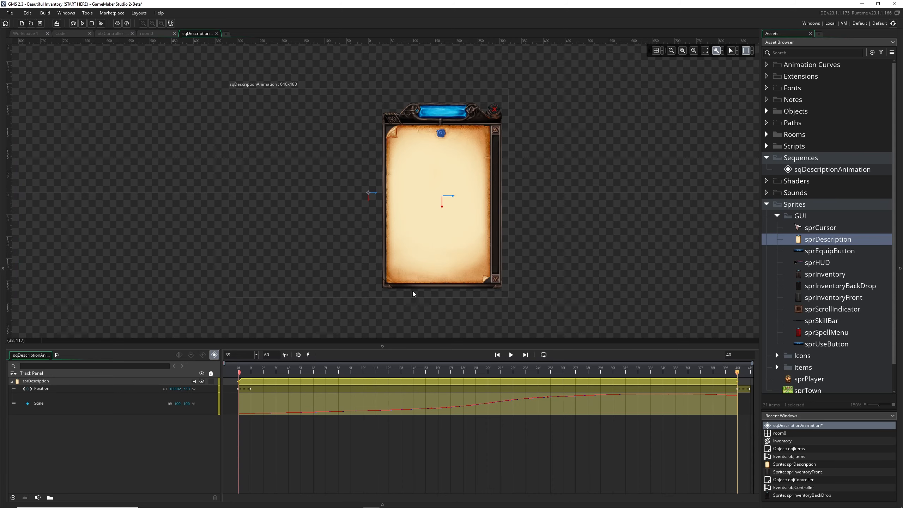
Link the Position track of sprDescription to a newly created external animation curve
{"action": "left_click", "coordinate": [131, 388]}
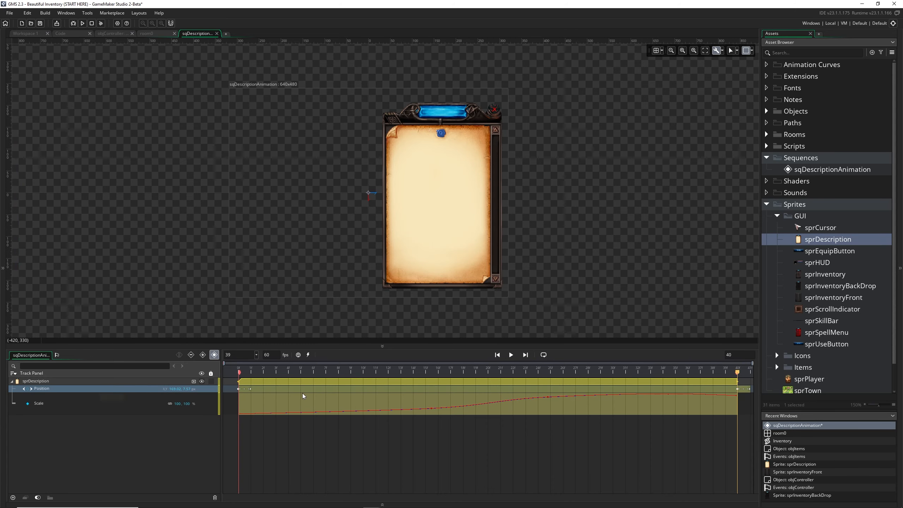
{"action": "right_click", "coordinate": [290, 389]}
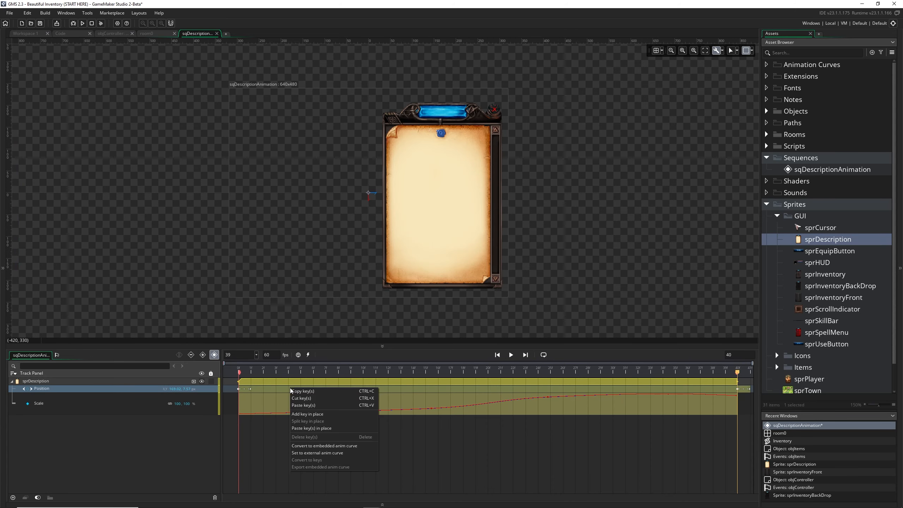
{"action": "left_click", "coordinate": [342, 455]}
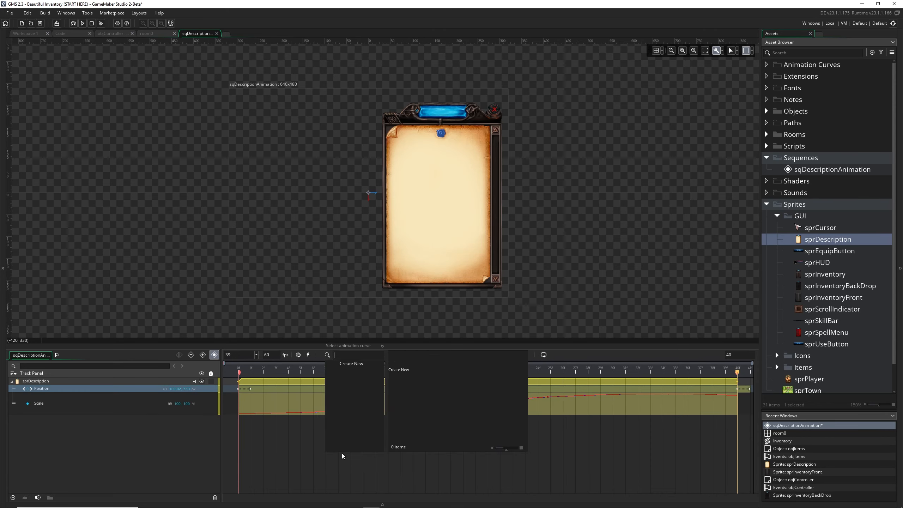
{"action": "left_click", "coordinate": [408, 365]}
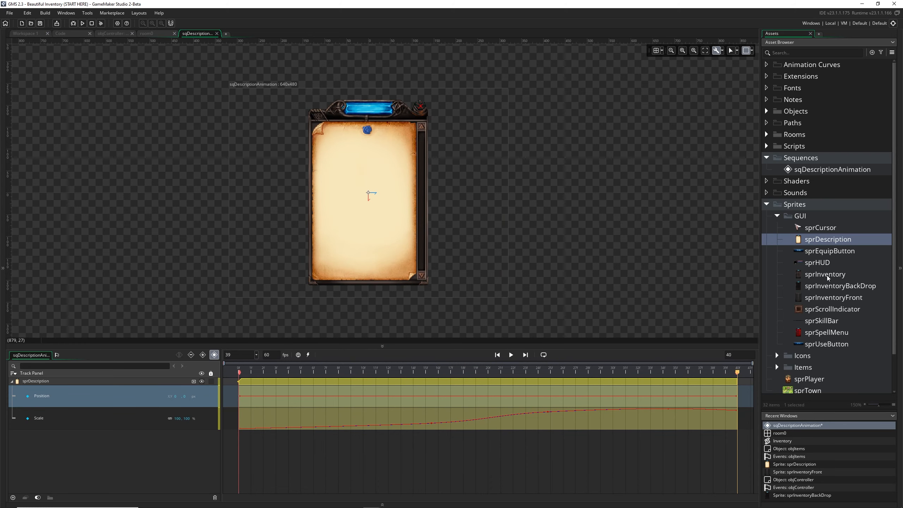
Move the new animation curve asset into the Sequences group and rename it amPosition
{"action": "scroll", "coordinate": [826, 276], "scroll_direction": "down", "scroll_amount": 3}
{"action": "left_click_drag", "start_coordinate": [805, 385], "coordinate": [812, 128]}
{"action": "scroll", "coordinate": [827, 178], "scroll_direction": "up", "scroll_amount": 3}
{"action": "key", "text": "F2"}
{"action": "type", "text": "am"}
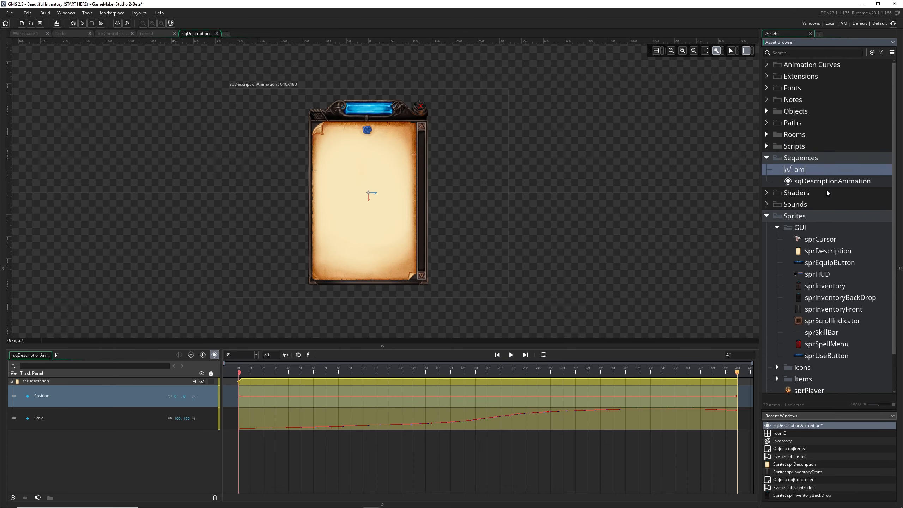
{"action": "type", "text": "Position"}
View the embedded Scale curve of sprDescription again, then close its editor
{"action": "double_click", "coordinate": [355, 425]}
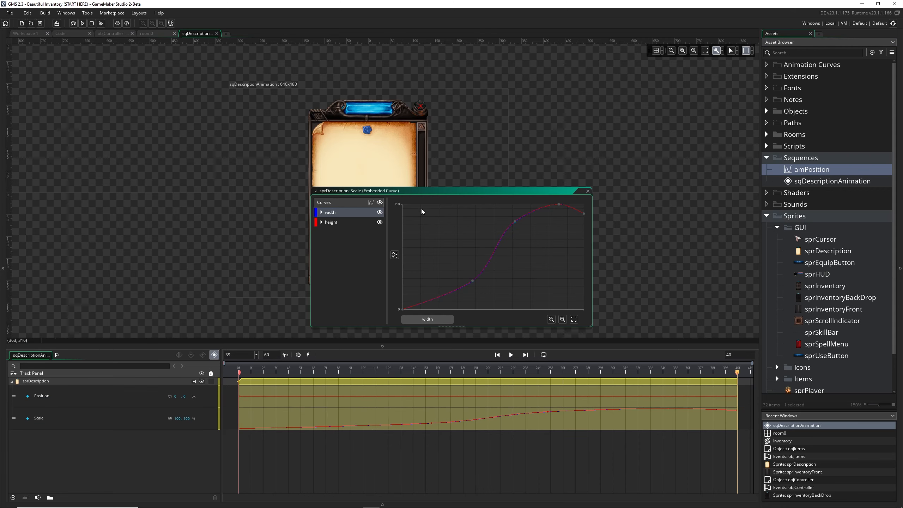
{"action": "left_click_drag", "start_coordinate": [423, 195], "coordinate": [362, 193]}
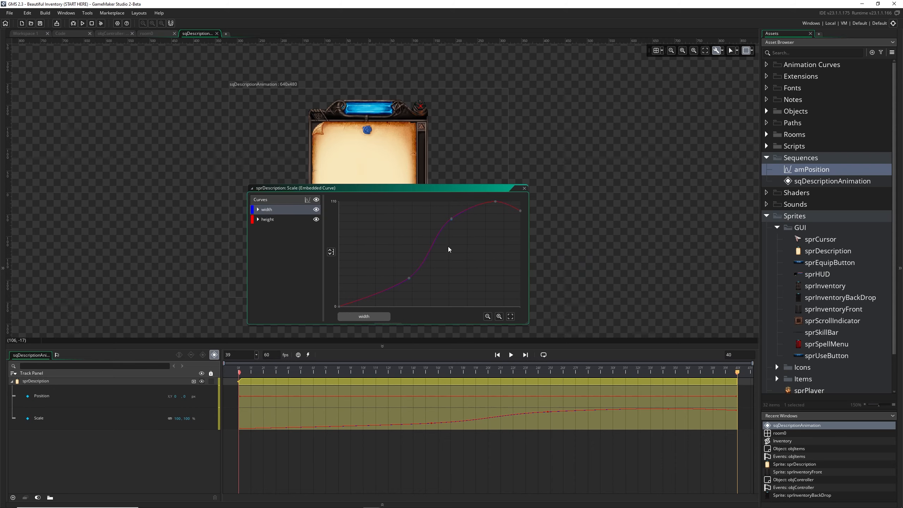
{"action": "left_click", "coordinate": [524, 188]}
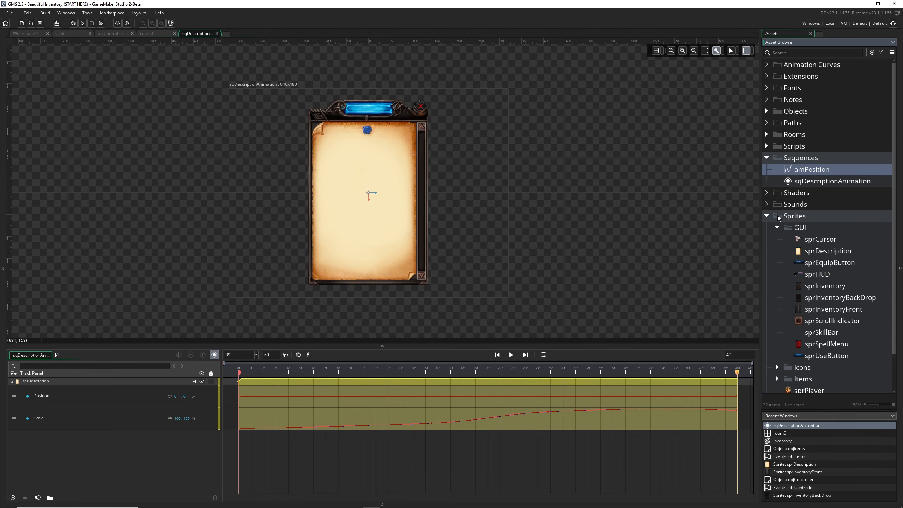
Open the amPosition curve asset, enlarge its window, and examine its x and y curves and the available curve types
{"action": "double_click", "coordinate": [788, 172]}
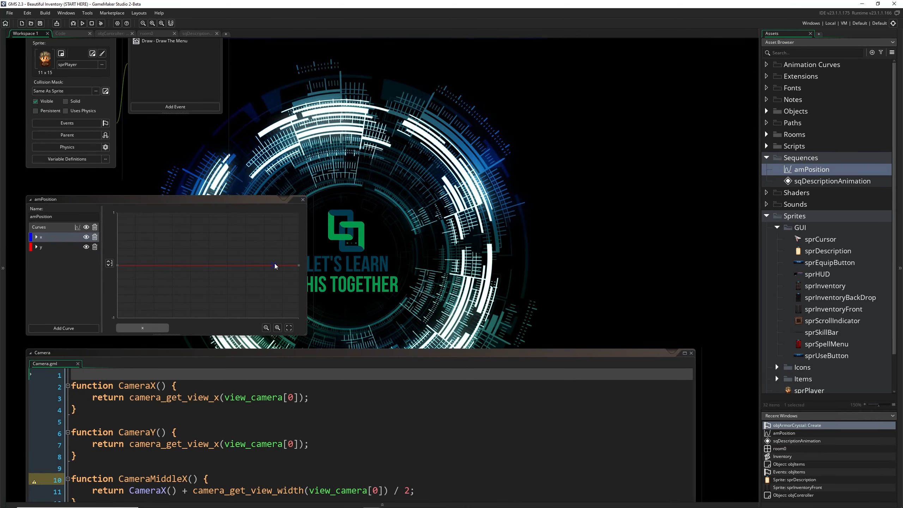
{"action": "left_click_drag", "start_coordinate": [241, 205], "coordinate": [437, 191]}
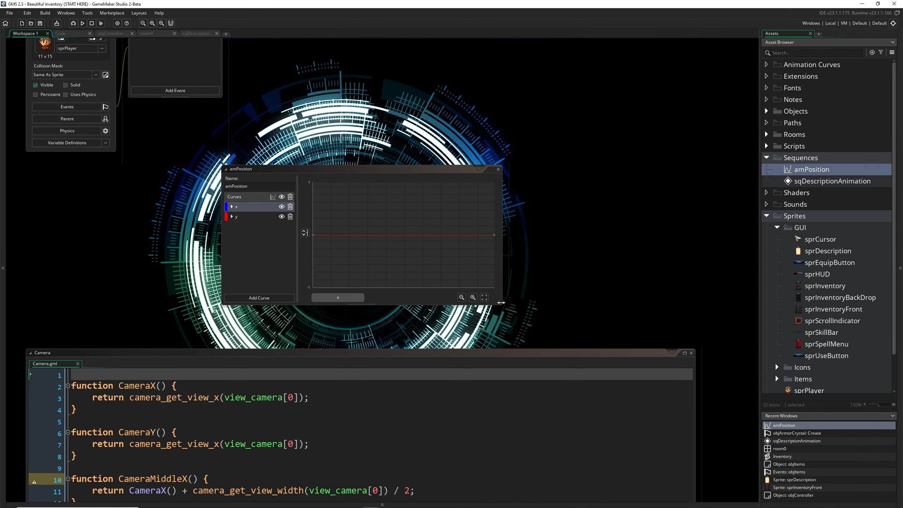
{"action": "left_click_drag", "start_coordinate": [502, 304], "coordinate": [599, 356]}
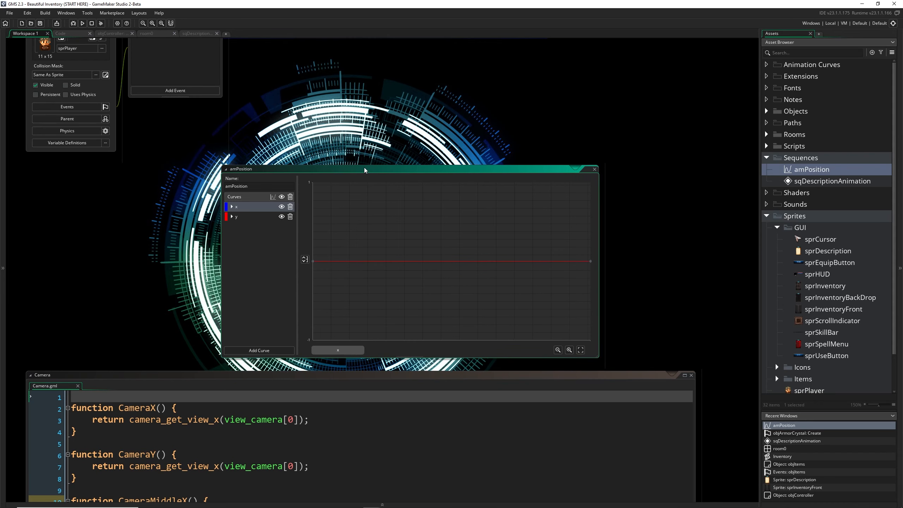
{"action": "left_click_drag", "start_coordinate": [367, 169], "coordinate": [366, 156]}
{"action": "left_click", "coordinate": [271, 183]}
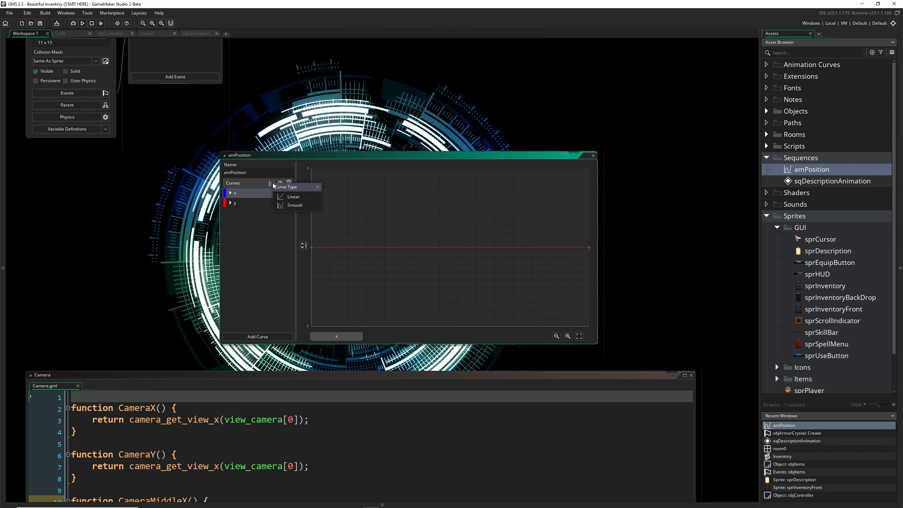
{"action": "left_click", "coordinate": [255, 184]}
{"action": "left_click", "coordinate": [271, 184]}
{"action": "left_click", "coordinate": [257, 184]}
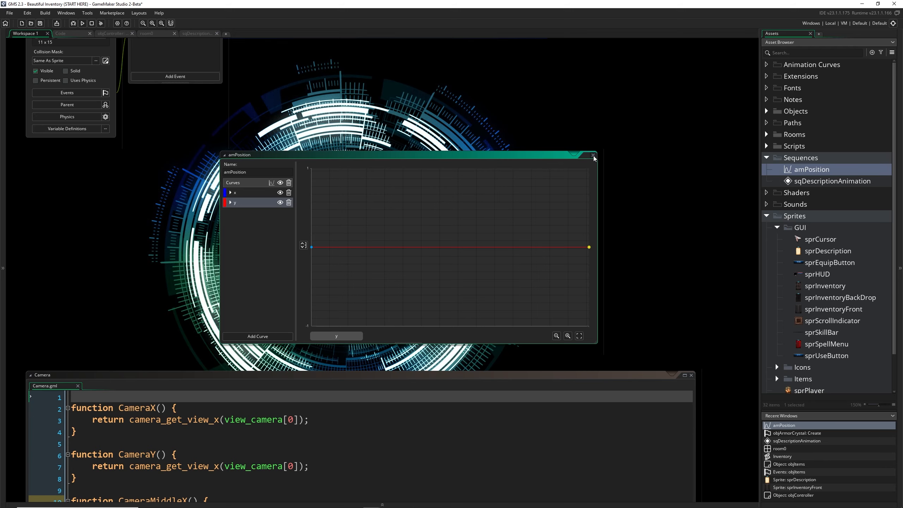
Close the amPosition curve editor and delete the amPosition asset from the project
{"action": "left_click", "coordinate": [592, 155]}
{"action": "left_click", "coordinate": [807, 174]}
{"action": "key", "text": "Delete"}
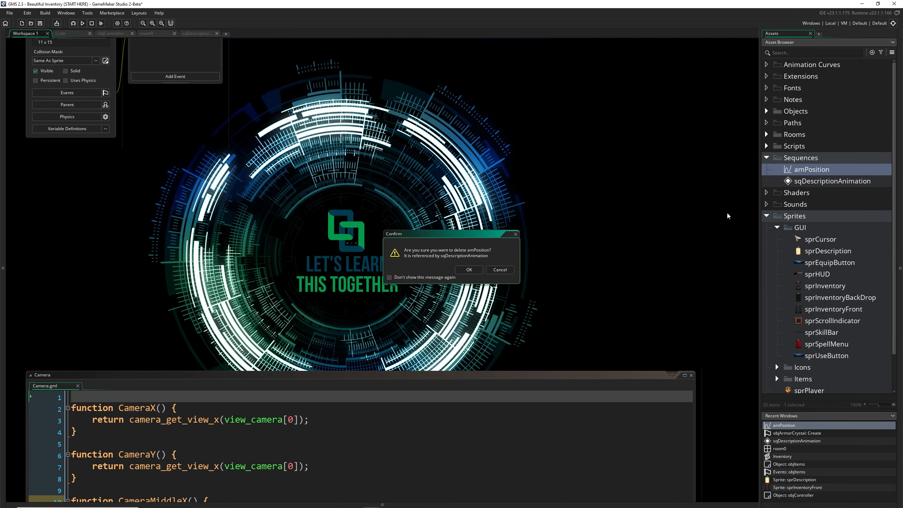
{"action": "left_click", "coordinate": [469, 270]}
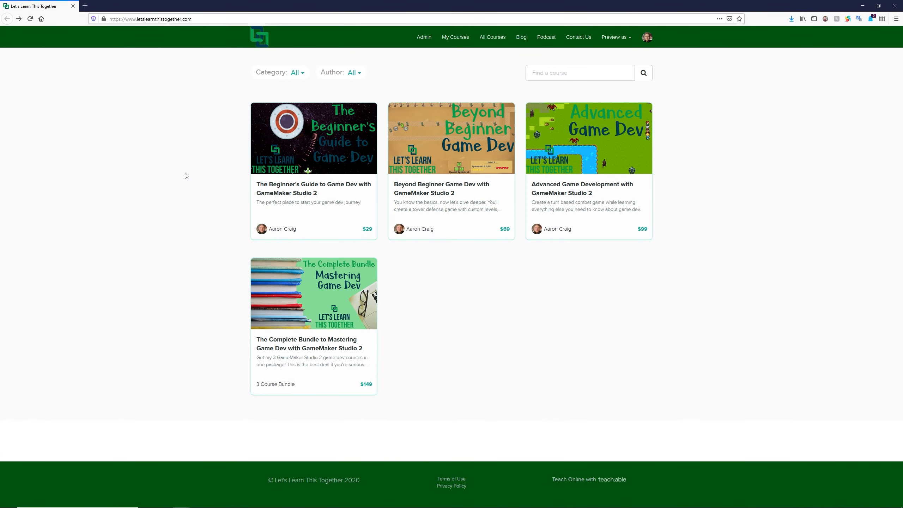
Switch to the Let's Learn This Together site in the browser and look through The Beginner's Guide to Game Dev course page
{"action": "left_click", "coordinate": [286, 152]}
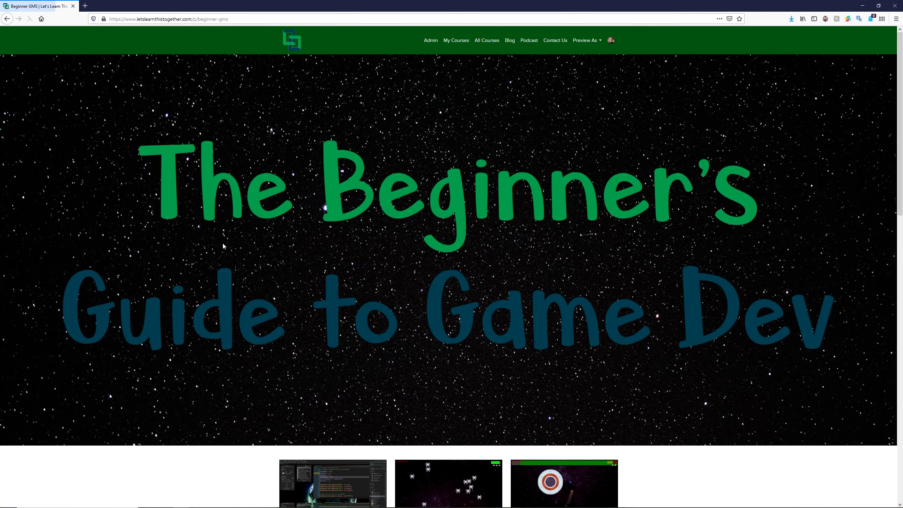
{"action": "scroll", "coordinate": [220, 247], "scroll_direction": "down", "scroll_amount": 3}
{"action": "scroll", "coordinate": [220, 249], "scroll_direction": "down", "scroll_amount": 3}
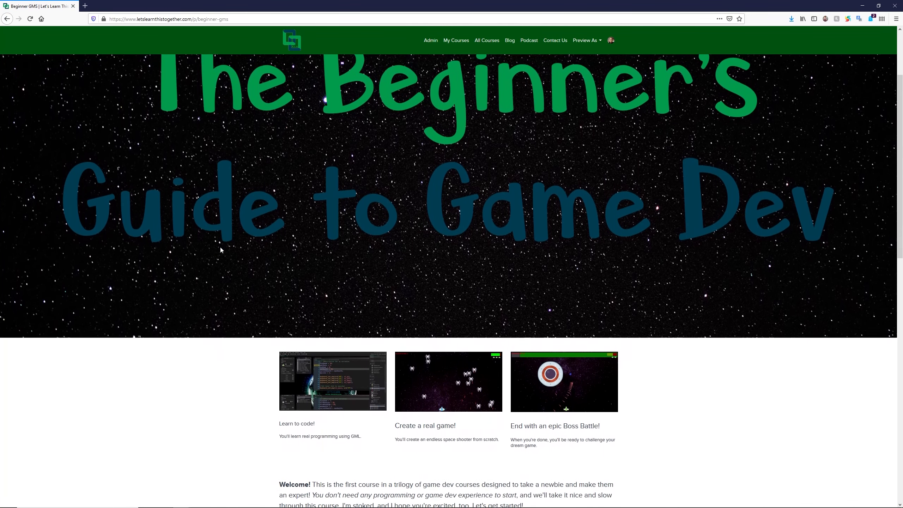
{"action": "scroll", "coordinate": [218, 251], "scroll_direction": "down", "scroll_amount": 5}
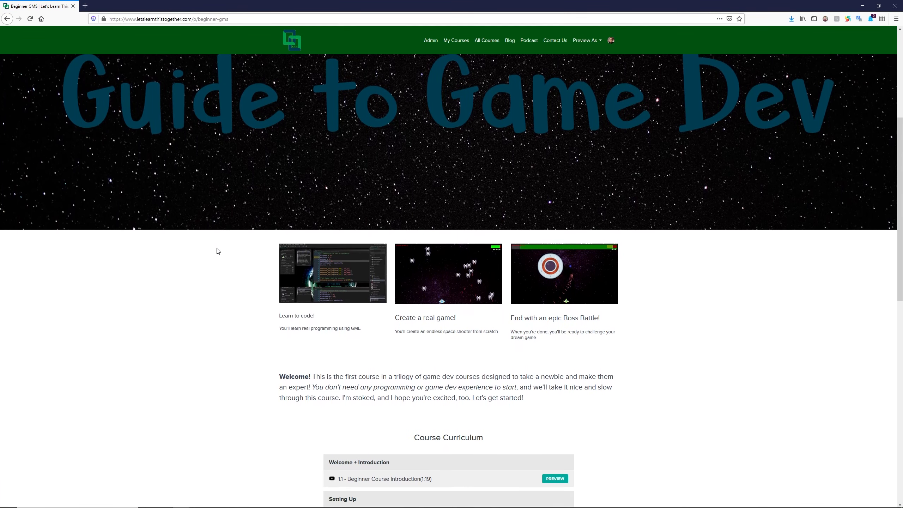
{"action": "key", "text": "alt+Left"}
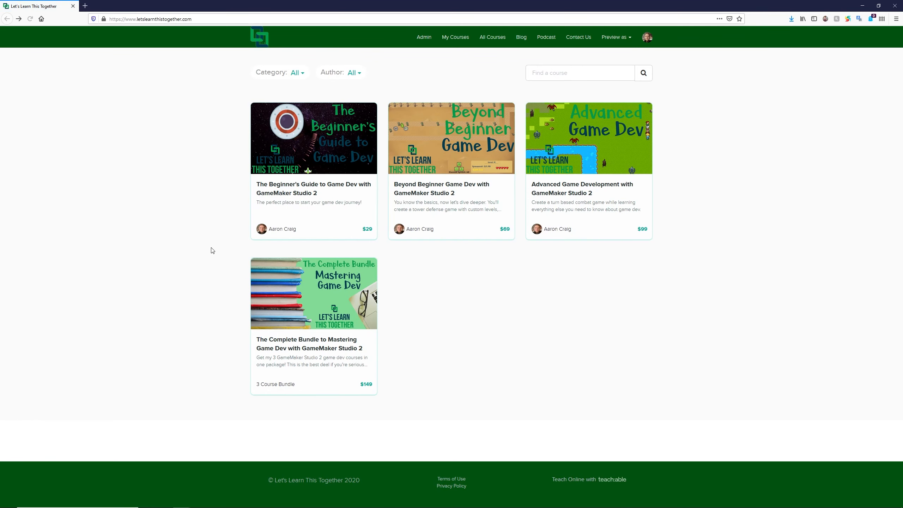
Look through the Beyond Beginner Game Dev course page and return to the course list
{"action": "left_click", "coordinate": [459, 176]}
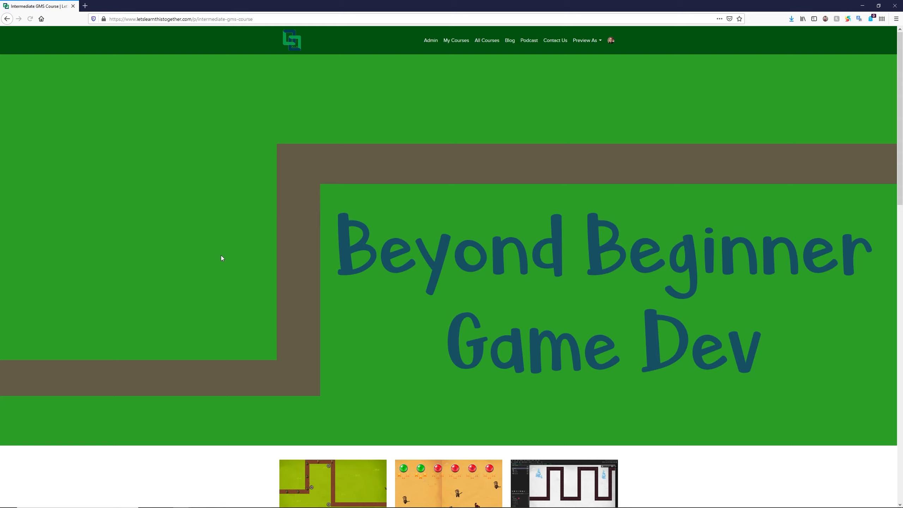
{"action": "scroll", "coordinate": [220, 256], "scroll_direction": "down", "scroll_amount": 3}
{"action": "scroll", "coordinate": [223, 264], "scroll_direction": "down", "scroll_amount": 3}
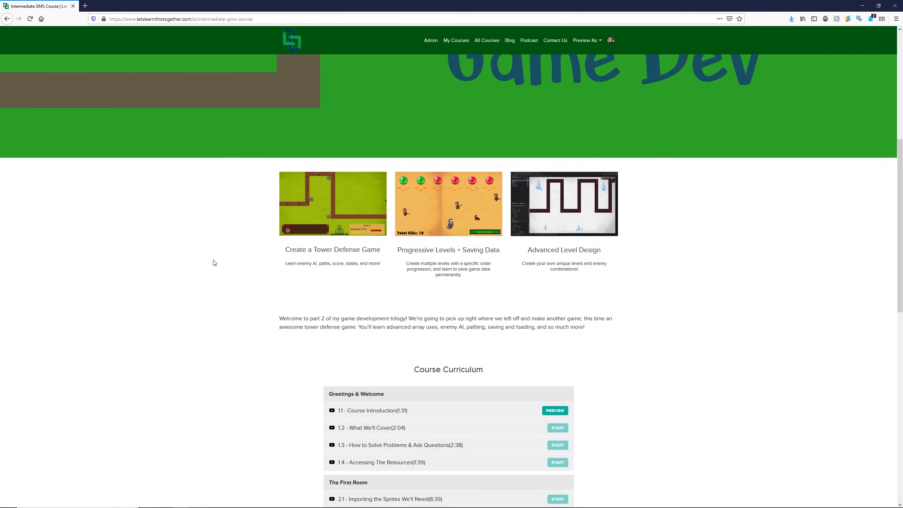
{"action": "key", "text": "alt+Left"}
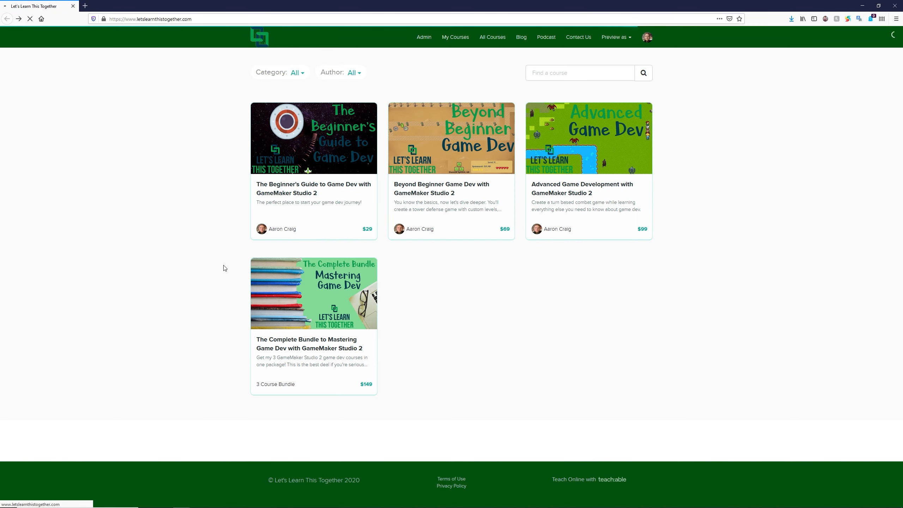
{"action": "scroll", "coordinate": [221, 270], "scroll_direction": "down", "scroll_amount": 1}
{"action": "scroll", "coordinate": [222, 271], "scroll_direction": "down", "scroll_amount": 2}
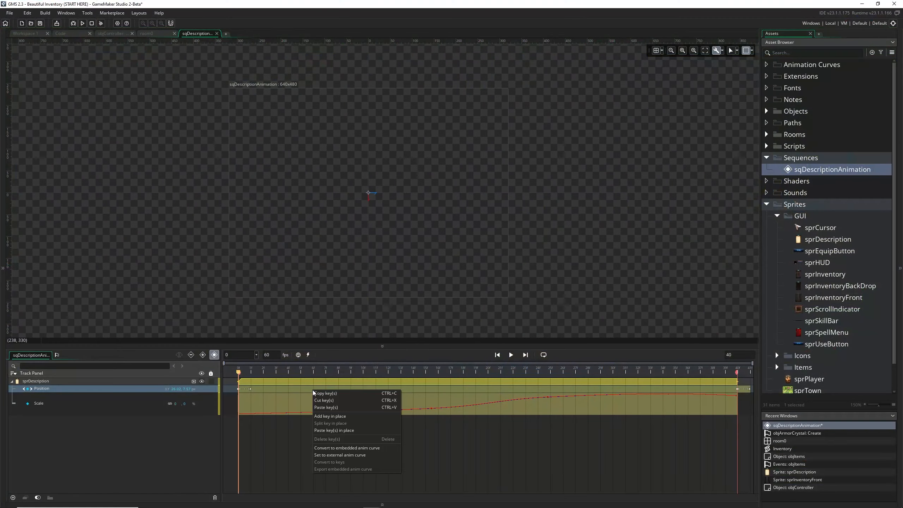
Convert the Position keys to an embedded animation curve and add an x point near the middle, raised to about 169
{"action": "left_click", "coordinate": [356, 450]}
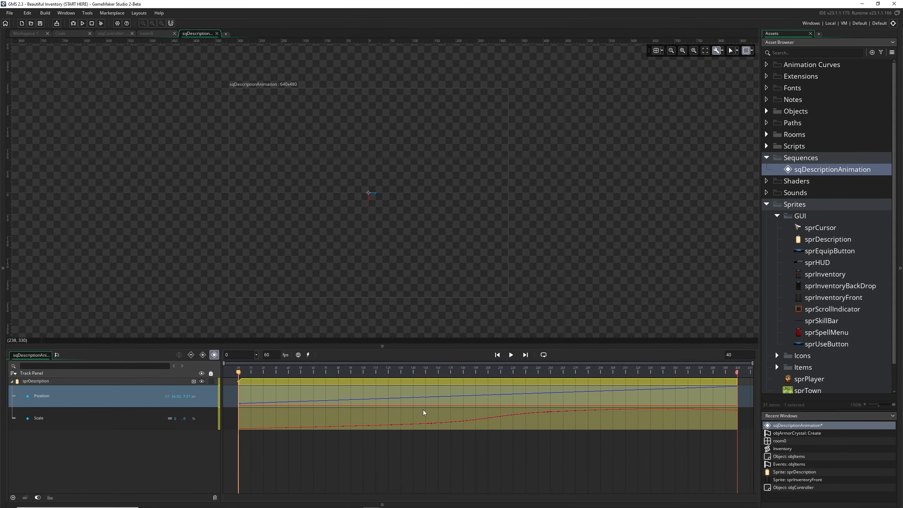
{"action": "double_click", "coordinate": [425, 394]}
{"action": "left_click_drag", "start_coordinate": [454, 193], "coordinate": [584, 153]}
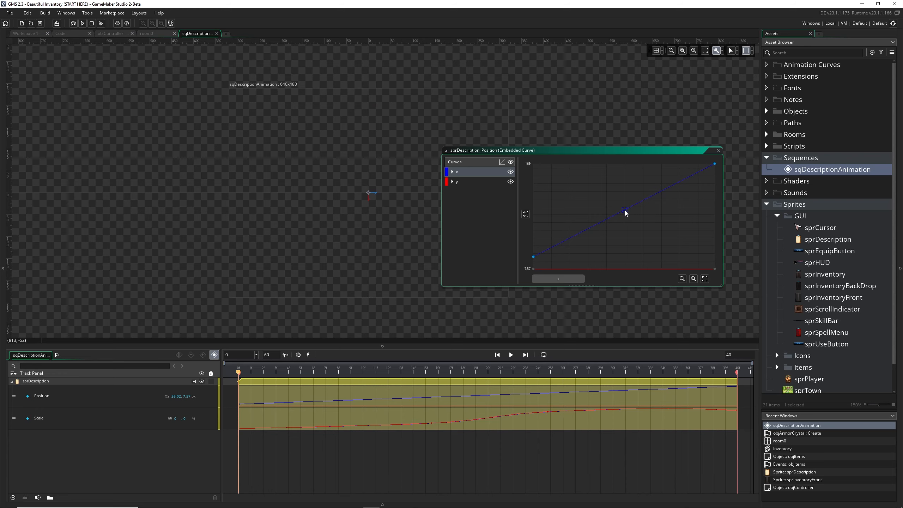
{"action": "left_click_drag", "start_coordinate": [624, 210], "coordinate": [625, 165]}
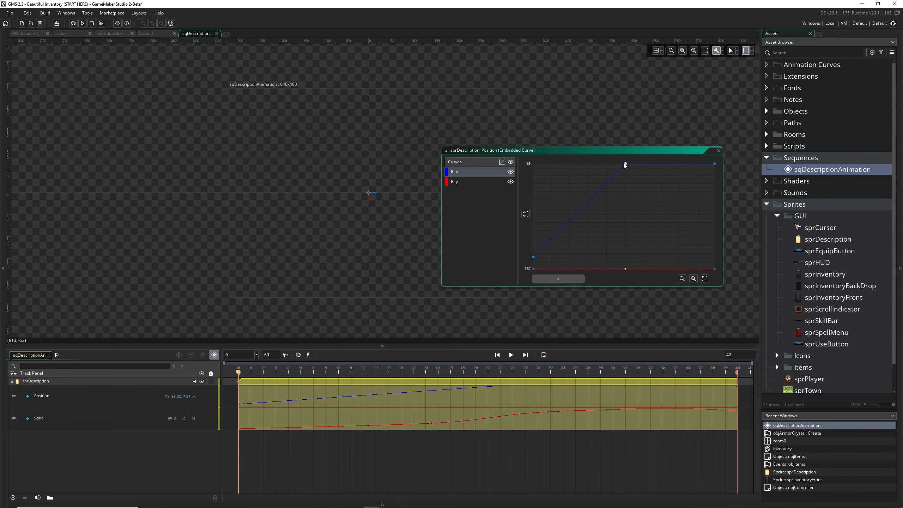
Close the Position curve editor and replay the sequence several times to preview the faster slide combined with the scaling
{"action": "left_click", "coordinate": [264, 372]}
{"action": "left_click_drag", "start_coordinate": [266, 373], "coordinate": [238, 373]}
{"action": "left_click_drag", "start_coordinate": [595, 147], "coordinate": [674, 137]}
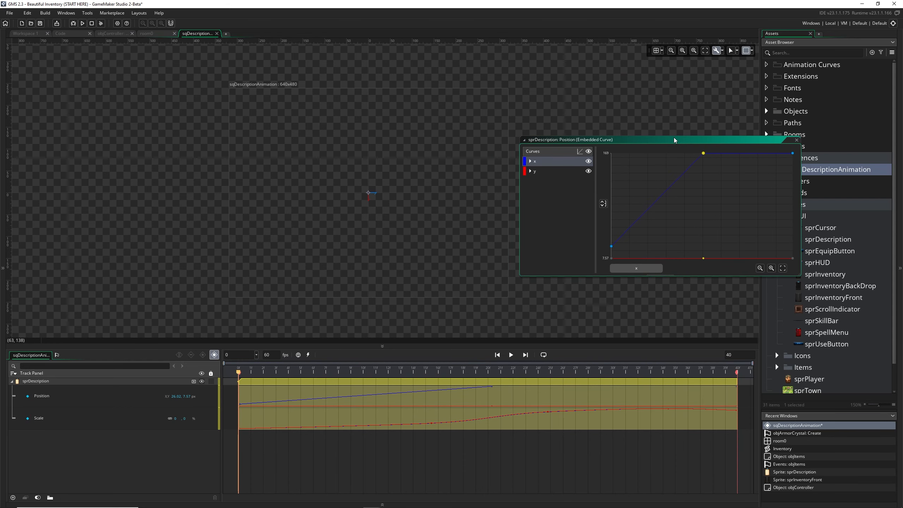
{"action": "left_click", "coordinate": [796, 139]}
{"action": "left_click_drag", "start_coordinate": [276, 373], "coordinate": [236, 374]}
{"action": "key", "text": "space"}
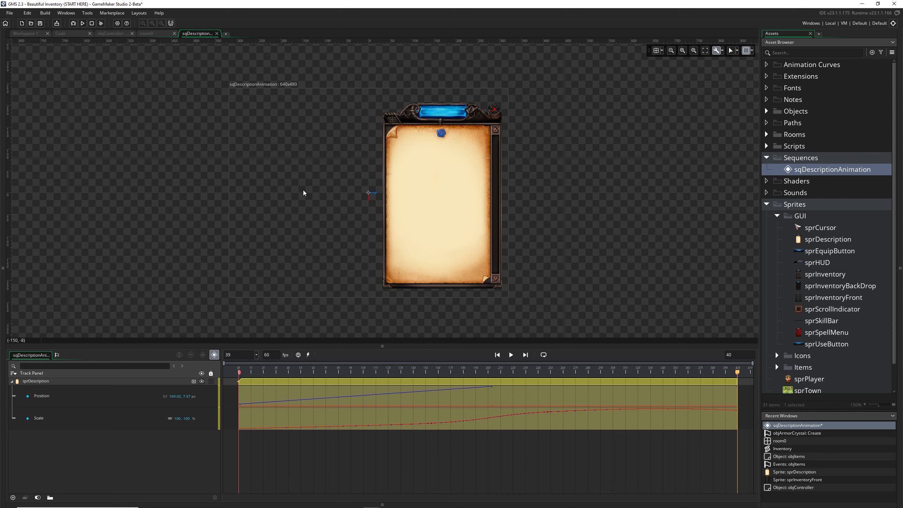
{"action": "left_click_drag", "start_coordinate": [235, 378], "coordinate": [257, 388]}
{"action": "key", "text": "space"}
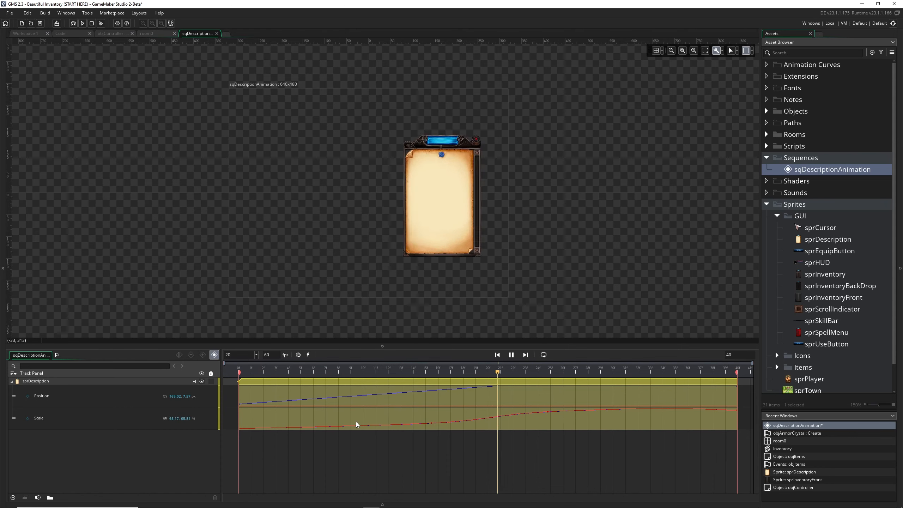
{"action": "left_click_drag", "start_coordinate": [388, 374], "coordinate": [379, 373]}
{"action": "key", "text": "space"}
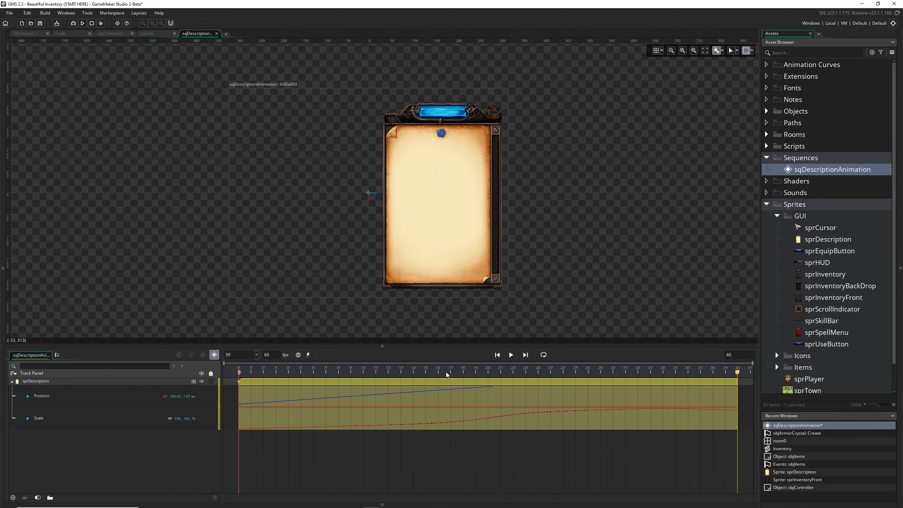
{"action": "key", "text": "space"}
Open objController's Draw event code and remove the extra blank lines between the items loop and the inventory front section
{"action": "left_click", "coordinate": [117, 34]}
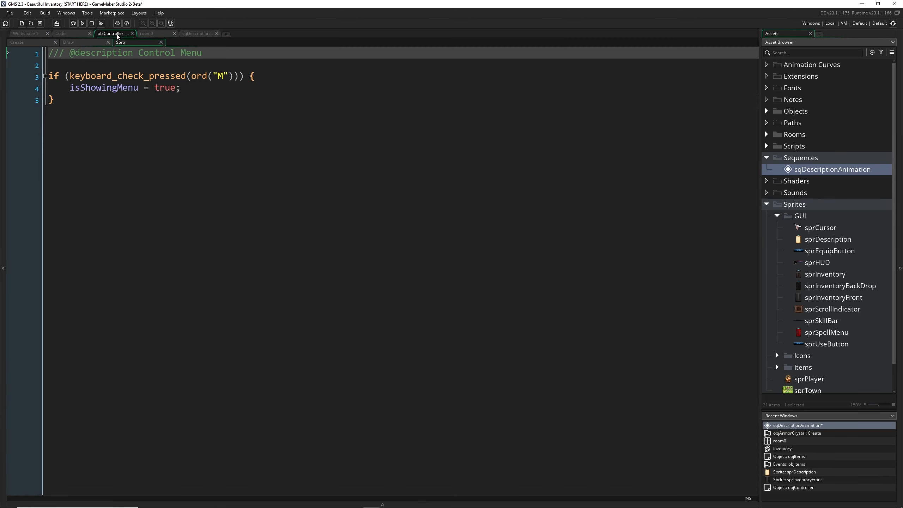
{"action": "left_click", "coordinate": [193, 108]}
{"action": "left_click", "coordinate": [76, 43]}
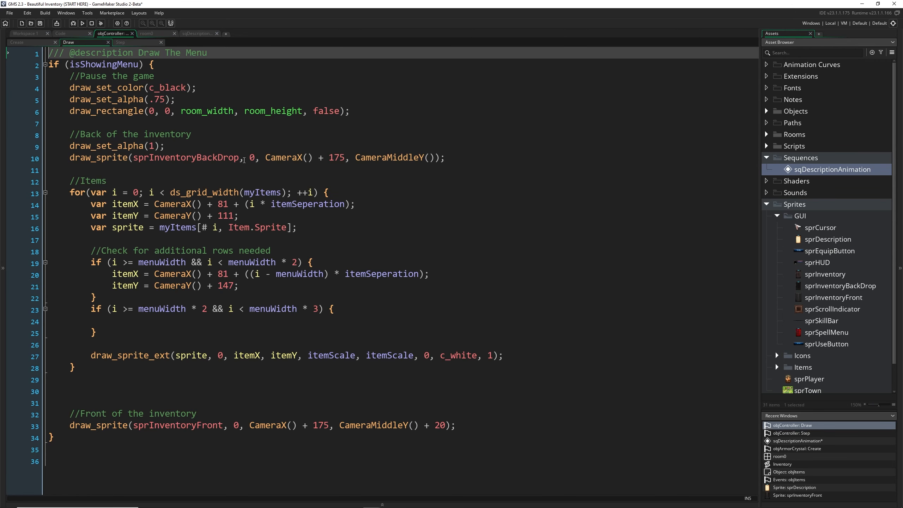
{"action": "left_click", "coordinate": [186, 375]}
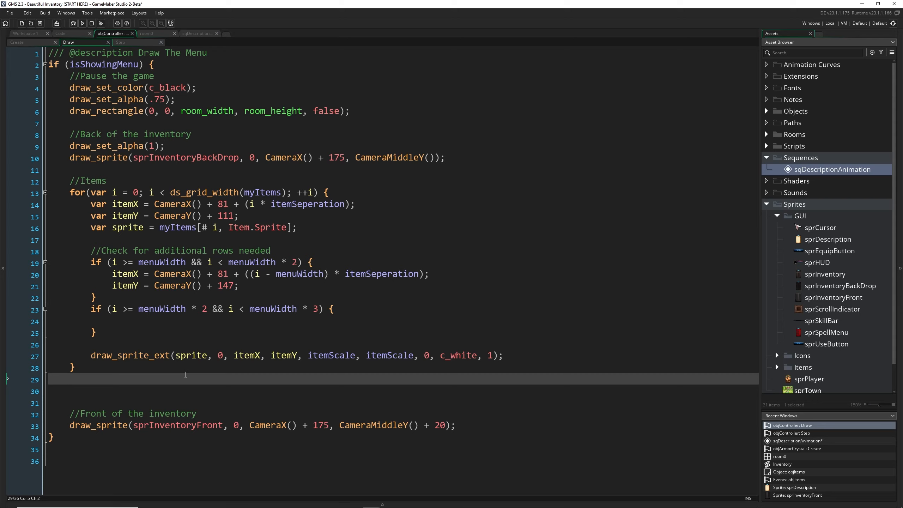
{"action": "key", "text": "BackSpace"}
{"action": "left_click", "coordinate": [189, 383]}
{"action": "key", "text": "BackSpace"}
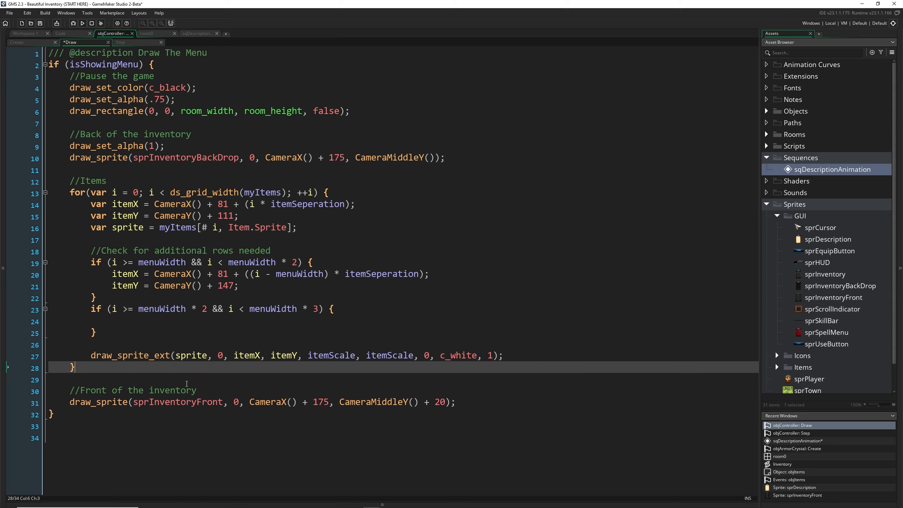
Add the comment "//Check if mouse is hovering over an item" below the draw_sprite_ext call inside the items loop
{"action": "left_click", "coordinate": [514, 356]}
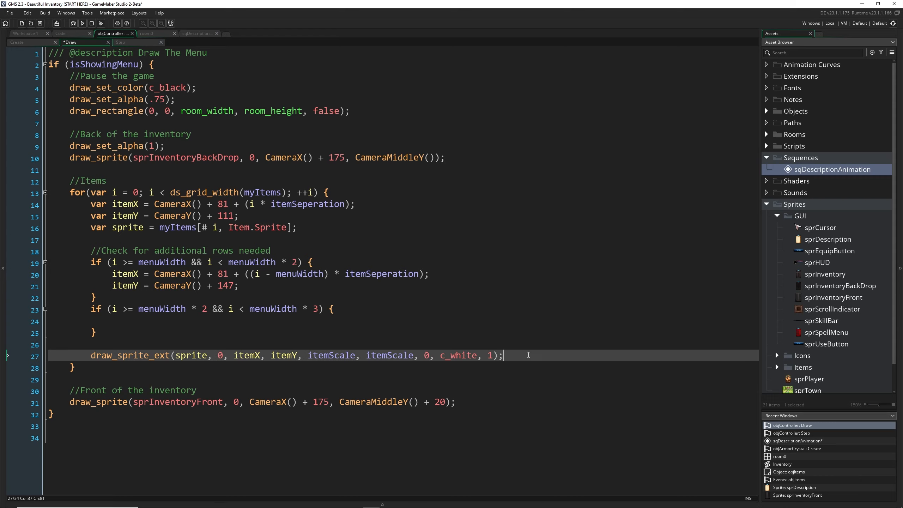
{"action": "key", "text": "Return"}
{"action": "key", "text": "Return"}
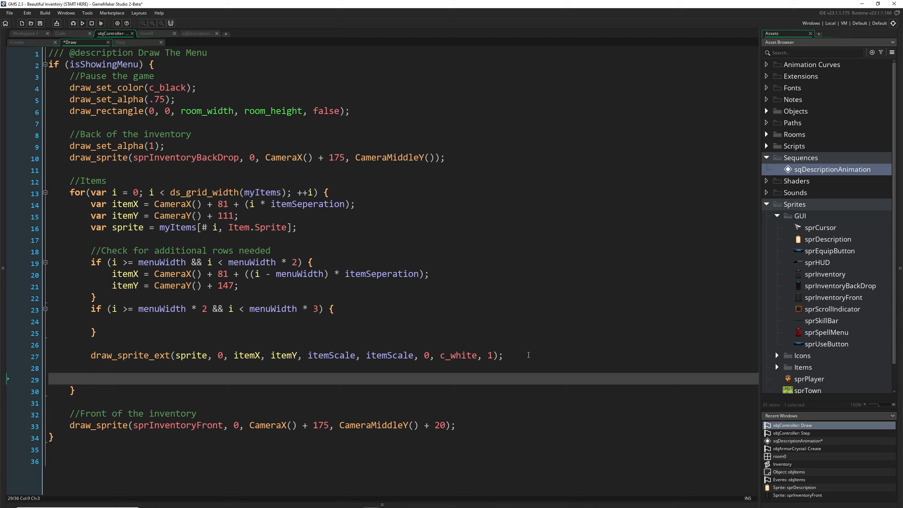
{"action": "type", "text": "//Check if mouse is hovering over an item"}
{"action": "key", "text": "Return"}
{"action": "key", "text": "F12"}
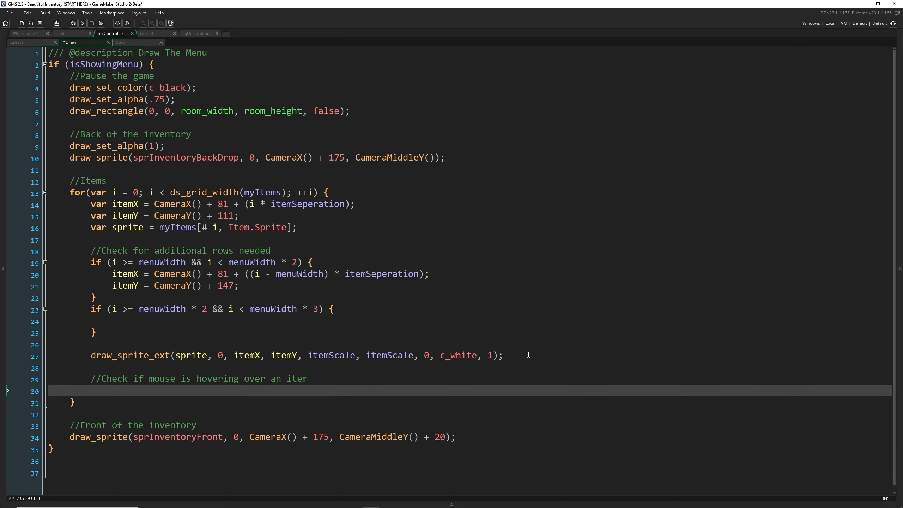
Add several blank lines after the final closing brace of the Draw event code
{"action": "left_click", "coordinate": [313, 452]}
{"action": "key", "text": "Return"}
{"action": "key", "text": "Return"}
{"action": "key", "text": "Return"}
{"action": "key", "text": "Return"}
{"action": "key", "text": "Return"}
{"action": "key", "text": "Return"}
{"action": "key", "text": "Return"}
{"action": "key", "text": "Return"}
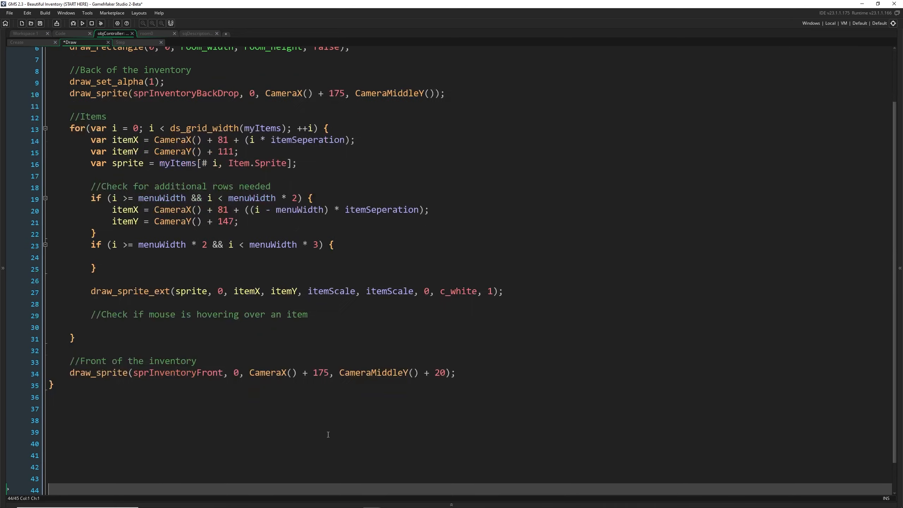
Under the hover comment, begin an if condition with point_in_rectangle, passing mouse_x and mouse_y as the first two arguments
{"action": "left_click", "coordinate": [264, 292]}
{"action": "type", "text": "if("}
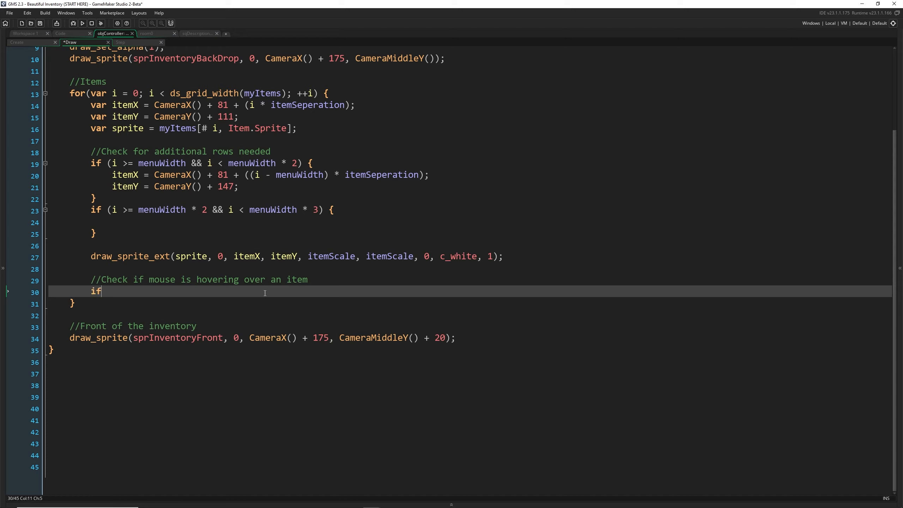
{"action": "key", "text": "BackSpace"}
{"action": "type", "text": "( poin"}
{"action": "key", "text": "BackSpace"}
{"action": "key", "text": "BackSpace"}
{"action": "key", "text": "BackSpace"}
{"action": "key", "text": "BackSpace"}
{"action": "type", "text": "p"}
{"action": "key", "text": "BackSpace"}
{"action": "key", "text": "BackSpace"}
{"action": "type", "text": "point_in_rectangle(mouse,"}
{"action": "type", "text": "x, mouse_y,"}
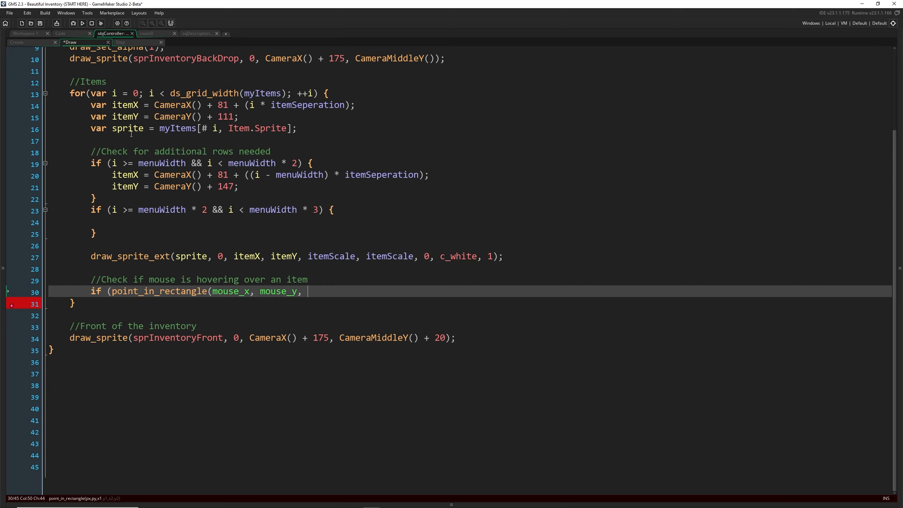
Review the itemX and itemY declarations and the itemScale argument to work out the hover rectangle's bounds
{"action": "left_click", "coordinate": [130, 106]}
{"action": "left_click", "coordinate": [132, 116]}
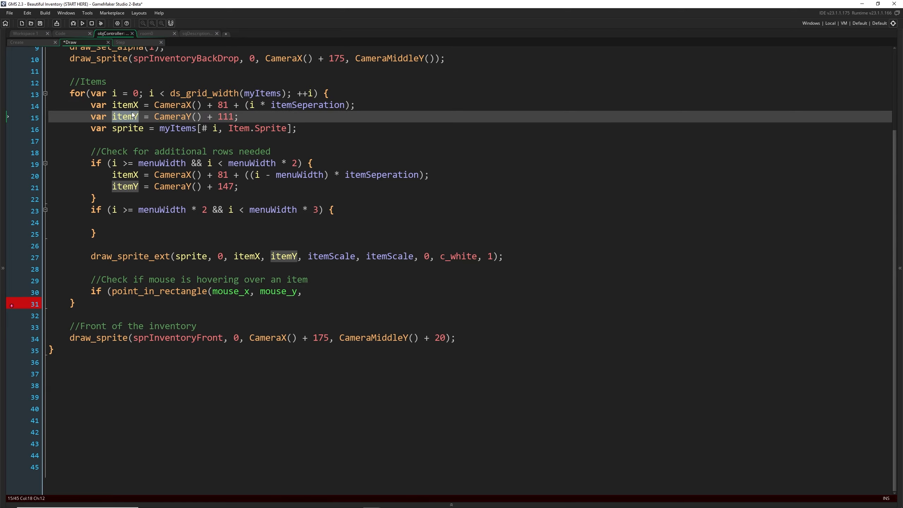
{"action": "key", "text": "Up"}
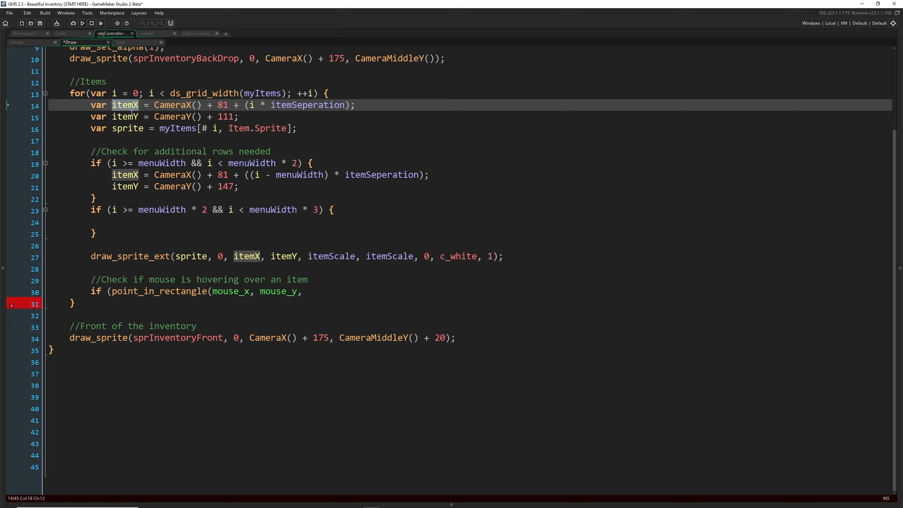
{"action": "left_click", "coordinate": [313, 294]}
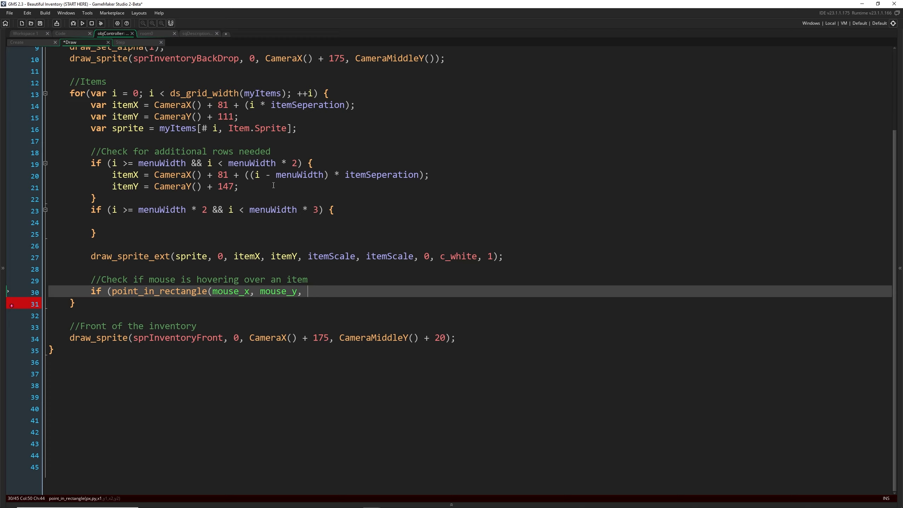
{"action": "double_click", "coordinate": [337, 257]}
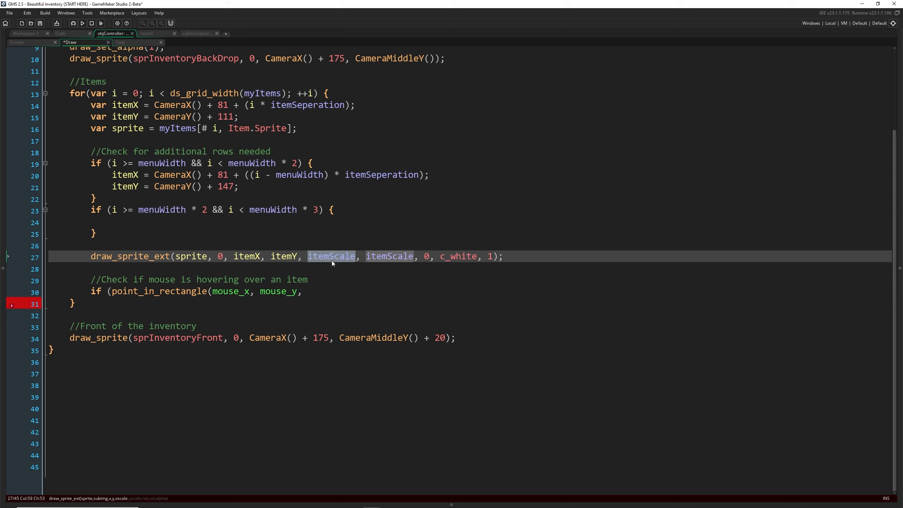
{"action": "double_click", "coordinate": [128, 107]}
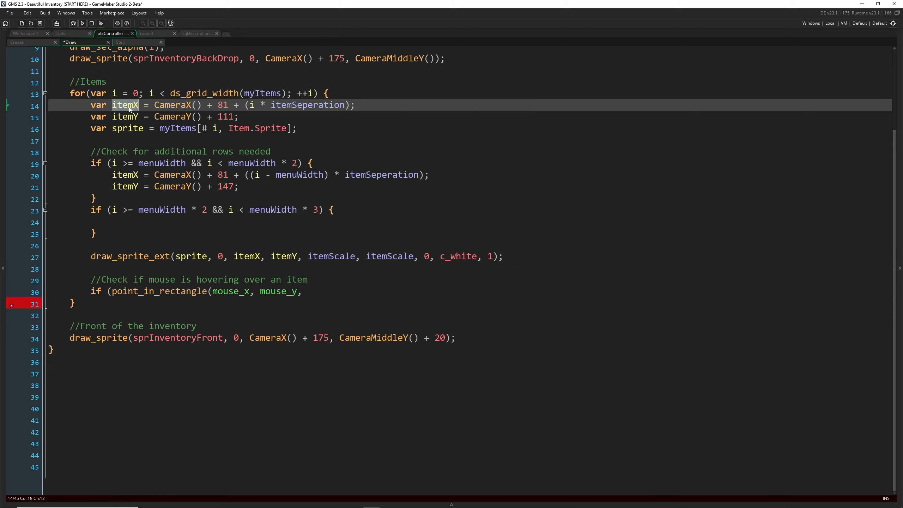
{"action": "left_click", "coordinate": [335, 295]}
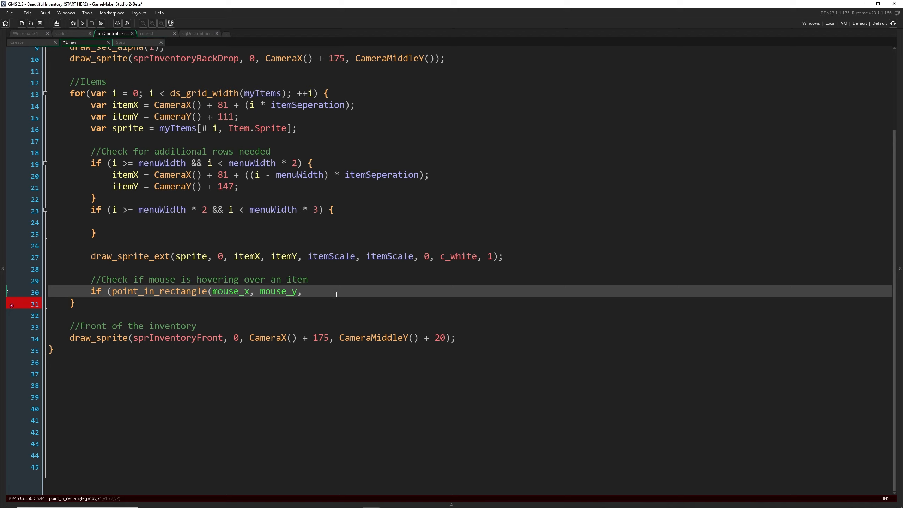
Complete the hover condition with the bounds itemX - 16, itemY - 16, itemX + 16, itemY + 16 and give it an empty braced body
{"action": "type", "text": "itemX - 16, itemY -0"}
{"action": "key", "text": "BackSpace"}
{"action": "type", "text": "16, itemX + 16"}
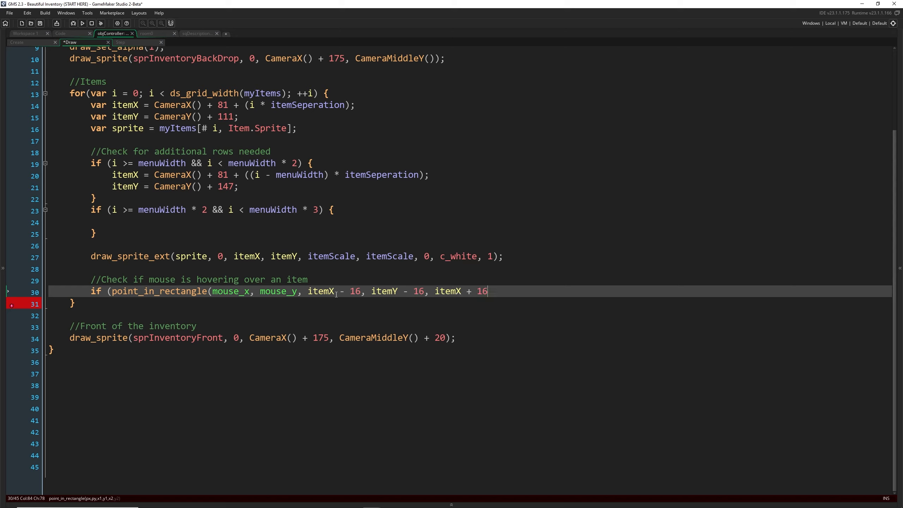
{"action": "type", "text": ", itemY + 16)) {"}
{"action": "key", "text": "Return"}
{"action": "key", "text": "Return"}
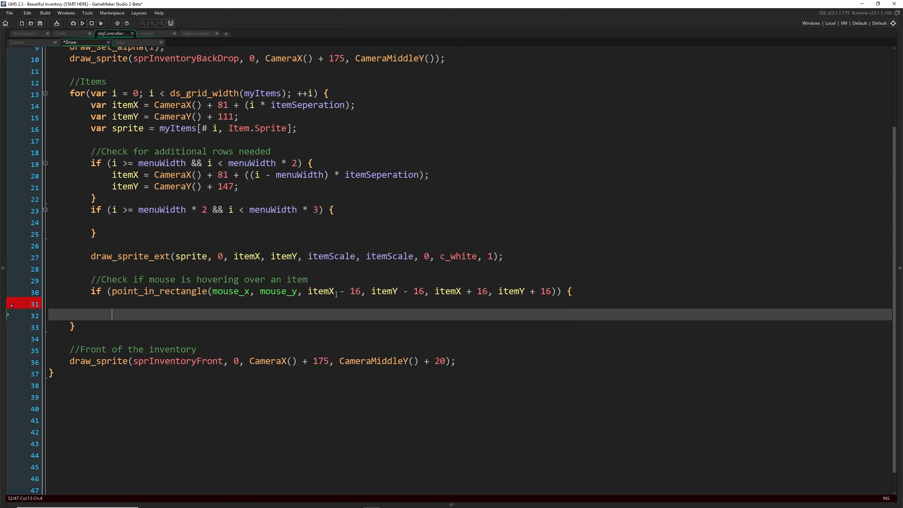
{"action": "type", "text": "}"}
{"action": "key", "text": "Up"}
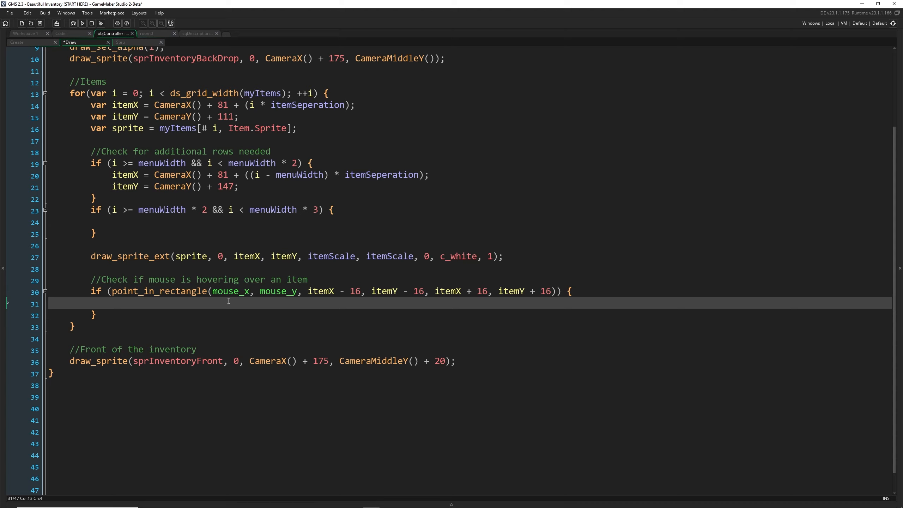
Inside the hover block, set the draw alpha to 0.25 and the draw color to c_blue
{"action": "type", "text": "draw_set_alpha(0.25);"}
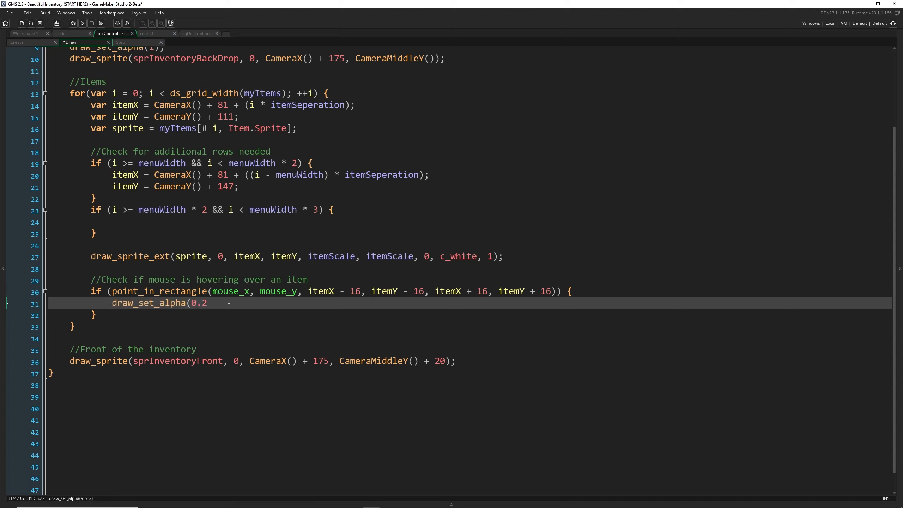
{"action": "key", "text": "Return"}
{"action": "type", "text": "draw_set"}
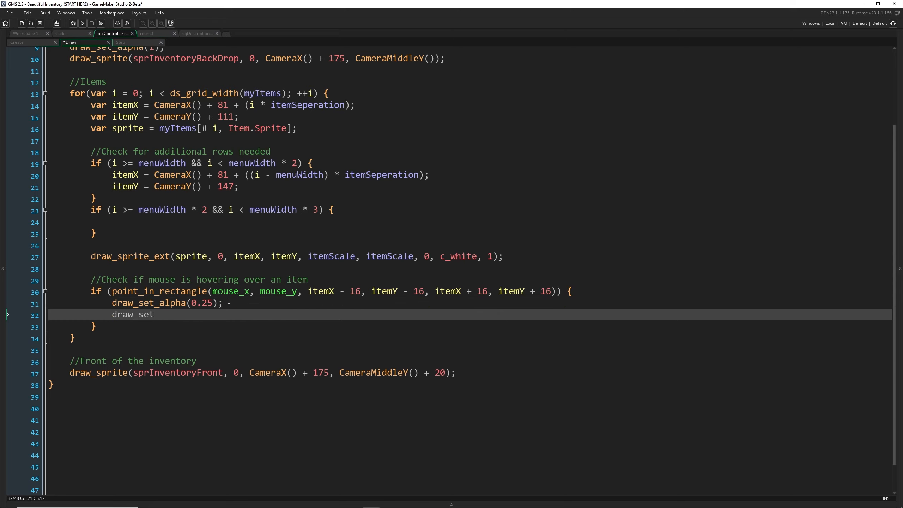
{"action": "type", "text": "_color(c_blue);"}
Draw a filled rectangle using the hover condition's four bounds with outline false, and reset the draw alpha to 1
{"action": "key", "text": "Return"}
{"action": "type", "text": "draw_"}
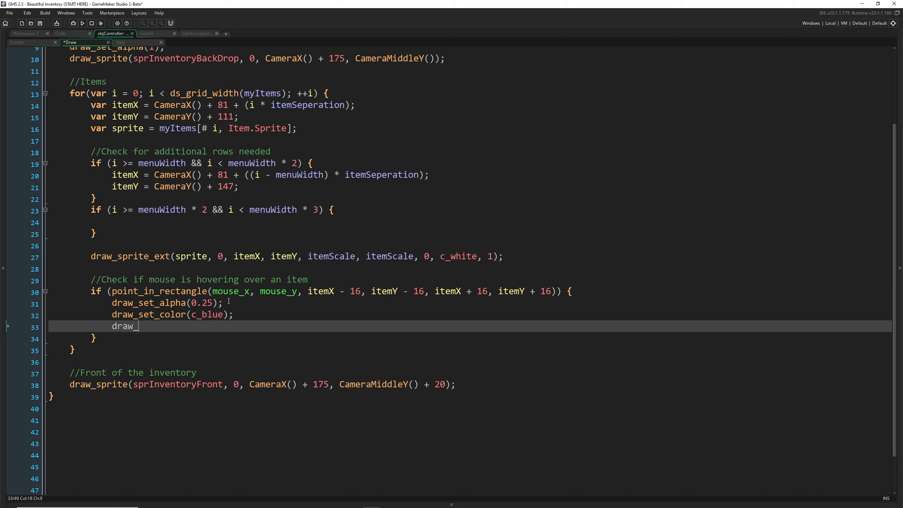
{"action": "type", "text": "rectangle("}
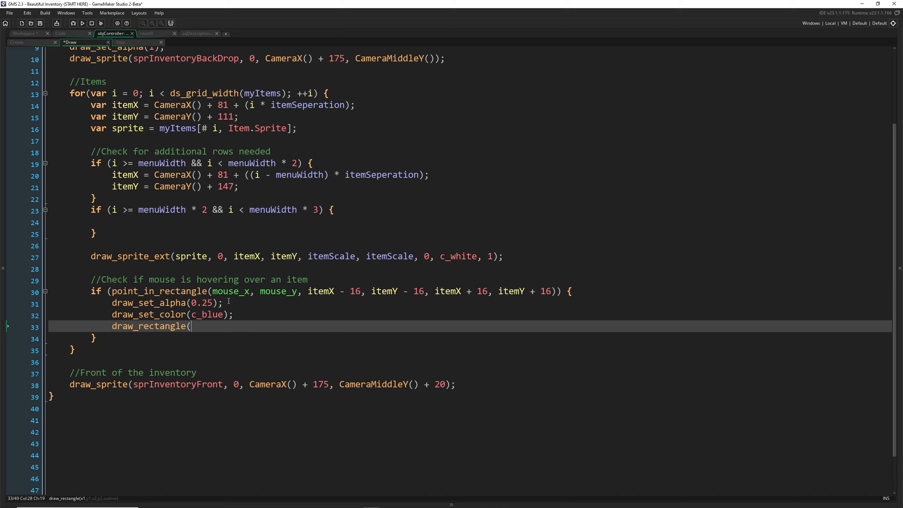
{"action": "left_click_drag", "start_coordinate": [308, 292], "coordinate": [549, 295]}
{"action": "key", "text": "ctrl+c"}
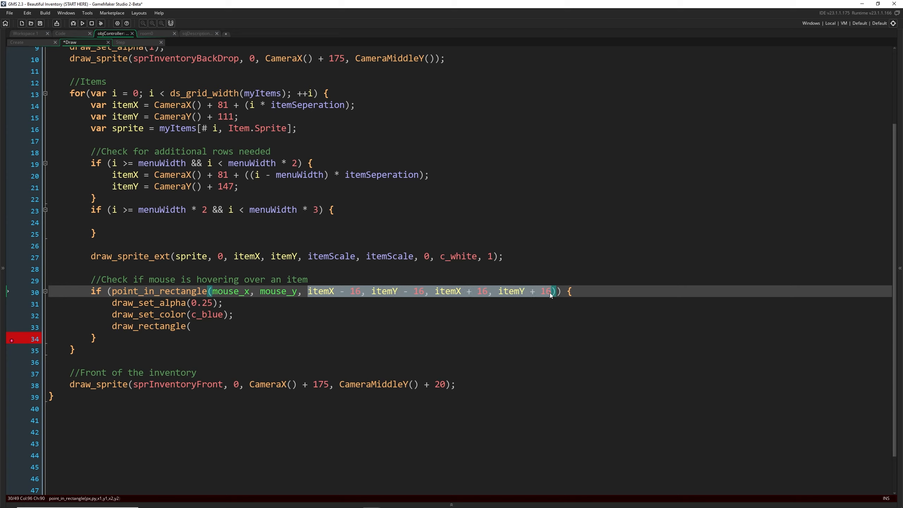
{"action": "left_click", "coordinate": [255, 329]}
{"action": "key", "text": "ctrl+v"}
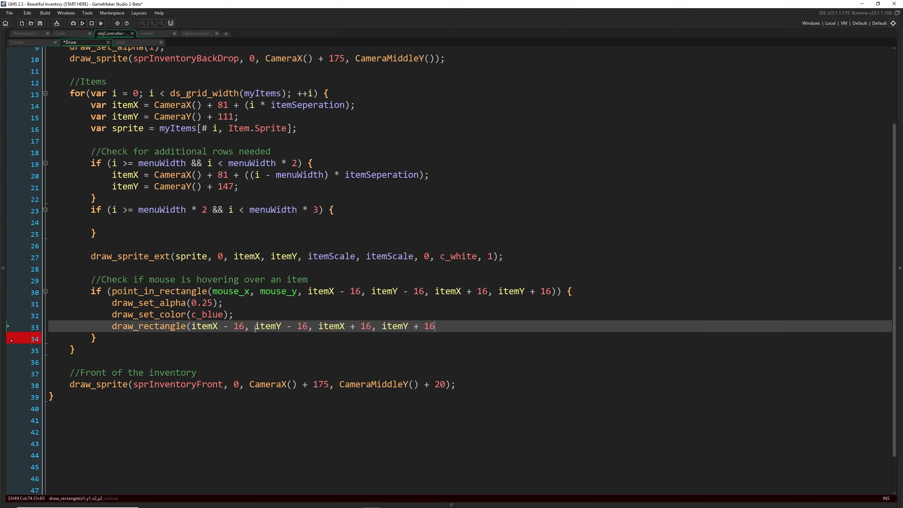
{"action": "type", "text": ", false);"}
{"action": "key", "text": "Return"}
{"action": "type", "text": "draw_set_alpha(1);"}
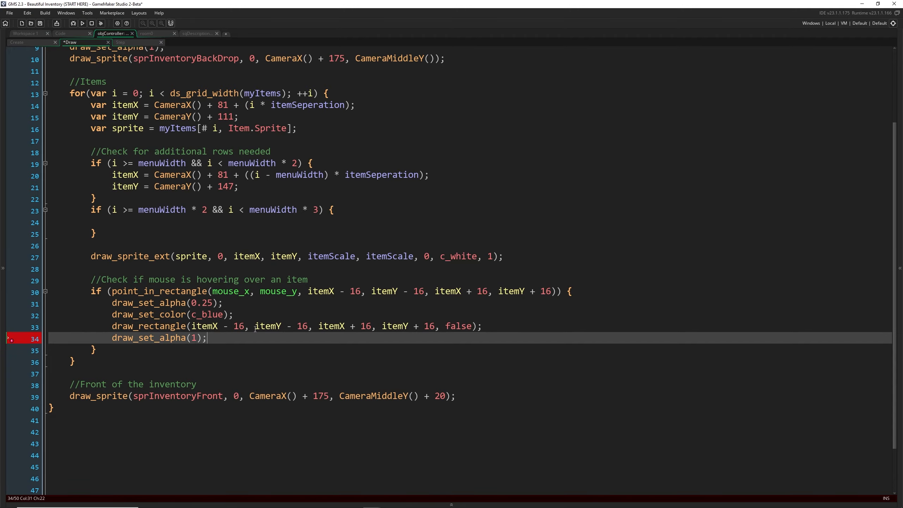
Run the game, open the inventory to test the item hover highlight, and close the game window
{"action": "key", "text": "F5"}
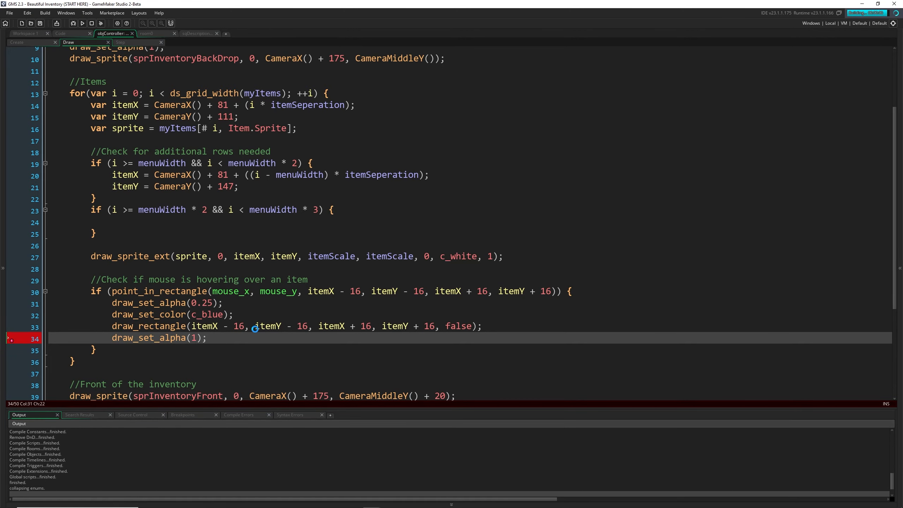
{"action": "key", "text": "i"}
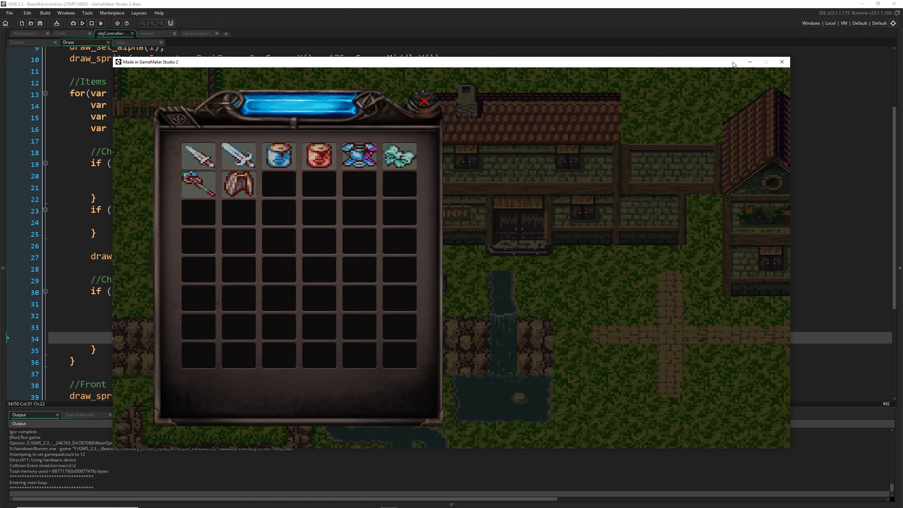
{"action": "left_click", "coordinate": [781, 62]}
Add the comment "//Clicked on an item" below the alpha reset inside the hover block
{"action": "scroll", "coordinate": [230, 291], "scroll_direction": "down", "scroll_amount": 1}
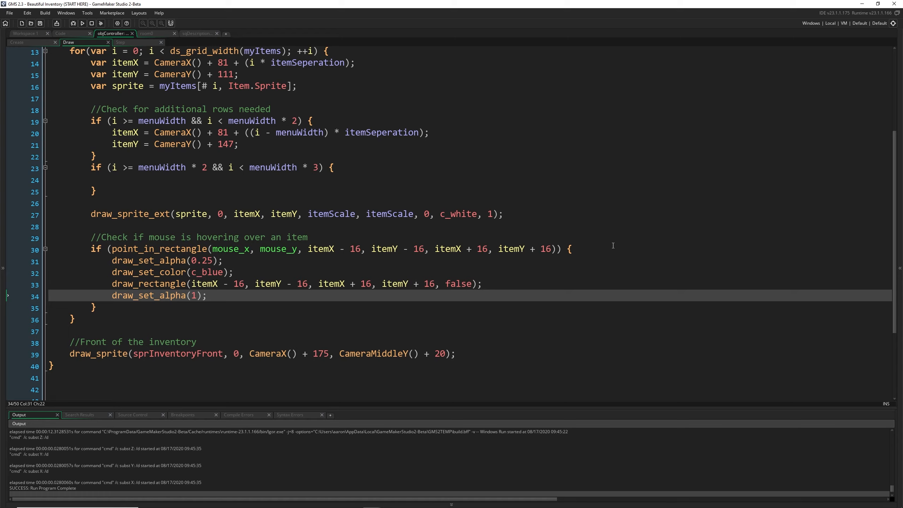
{"action": "left_click", "coordinate": [570, 249]}
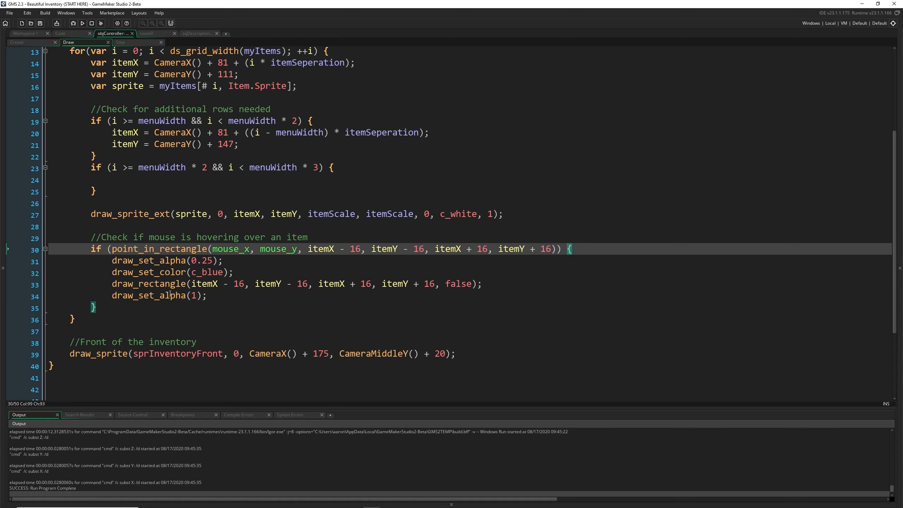
{"action": "left_click", "coordinate": [233, 294]}
{"action": "key", "text": "Return"}
{"action": "key", "text": "Return"}
{"action": "type", "text": "/"}
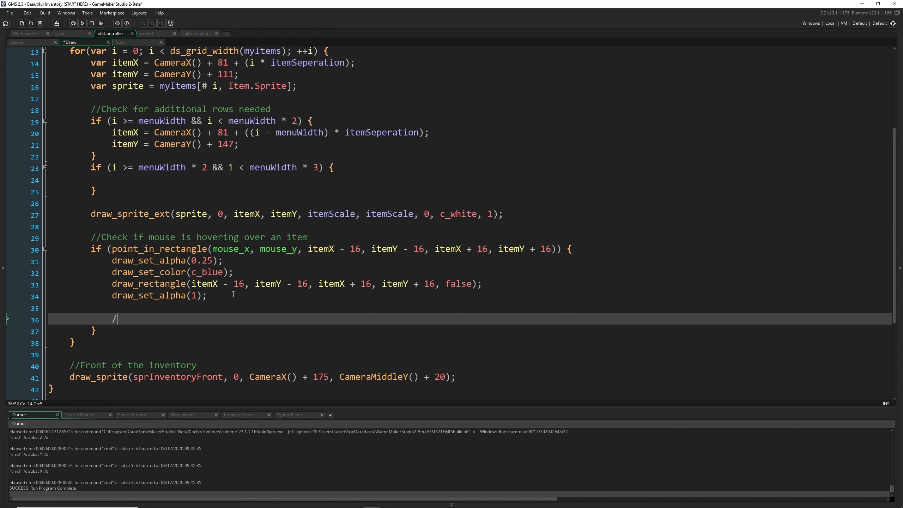
{"action": "type", "text": "/Cli"}
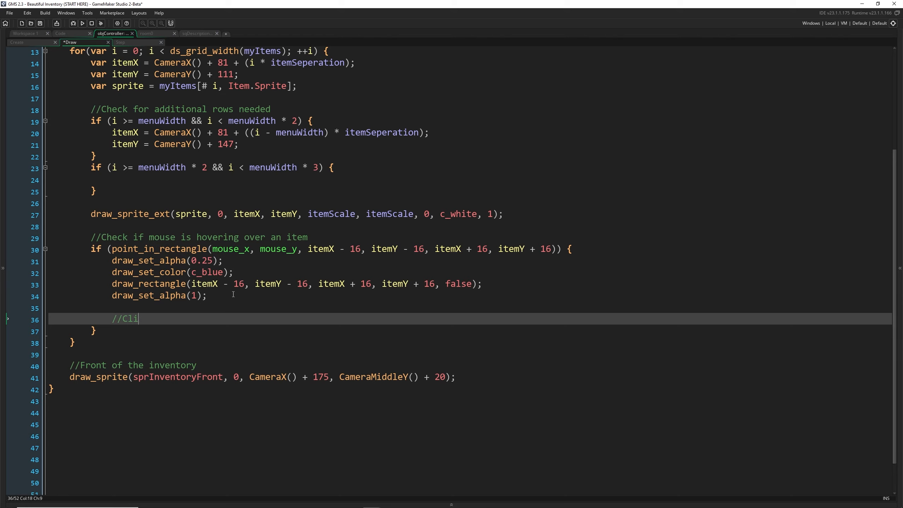
{"action": "type", "text": "cked on an item"}
{"action": "key", "text": "Return"}
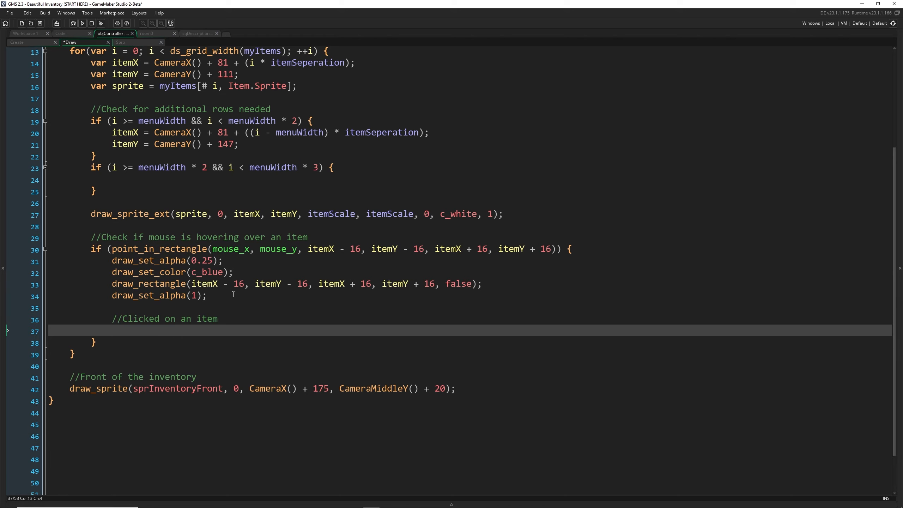
Under the click comment, write an if condition checking mouse_check_button_pressed(mb_left) && showingDescription == false, and select the showingDescription variable
{"action": "scroll", "coordinate": [233, 292], "scroll_direction": "down", "scroll_amount": 1}
{"action": "type", "text": "if("}
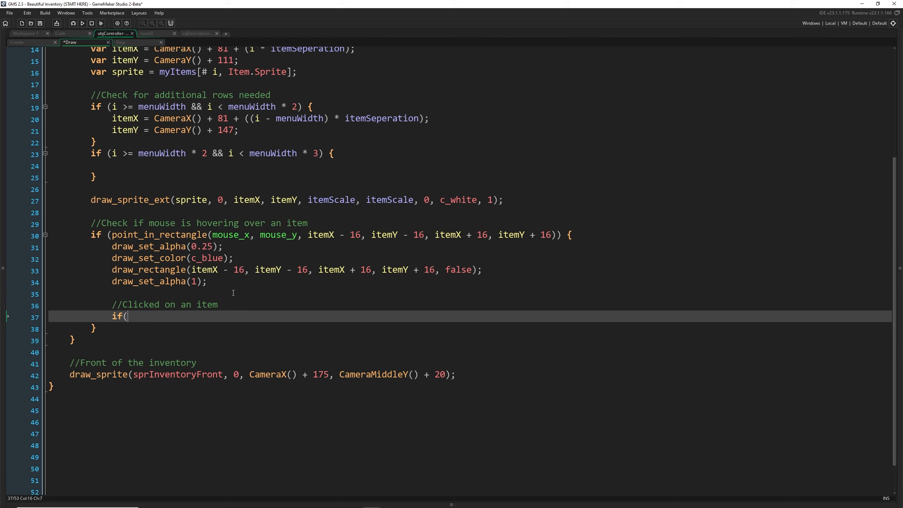
{"action": "type", "text": "mouse_check_button_pressed"}
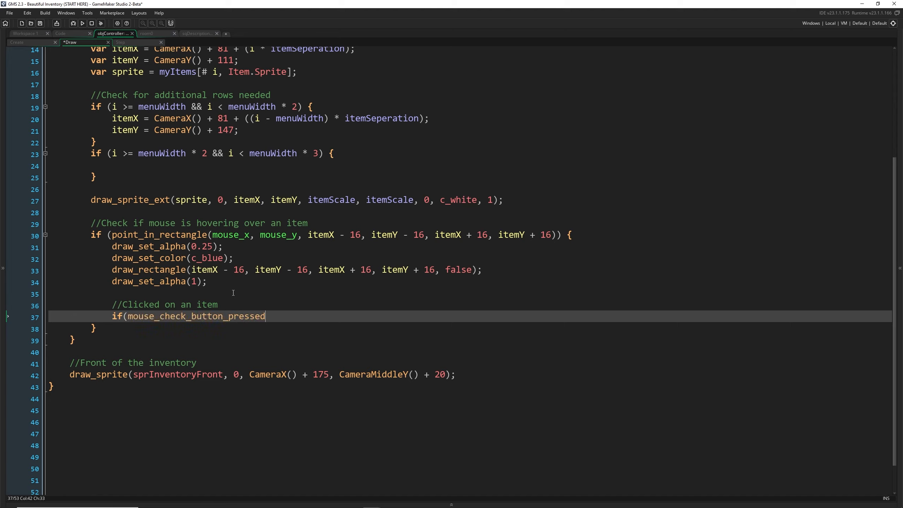
{"action": "type", "text": "(mb_left) && showingDec"}
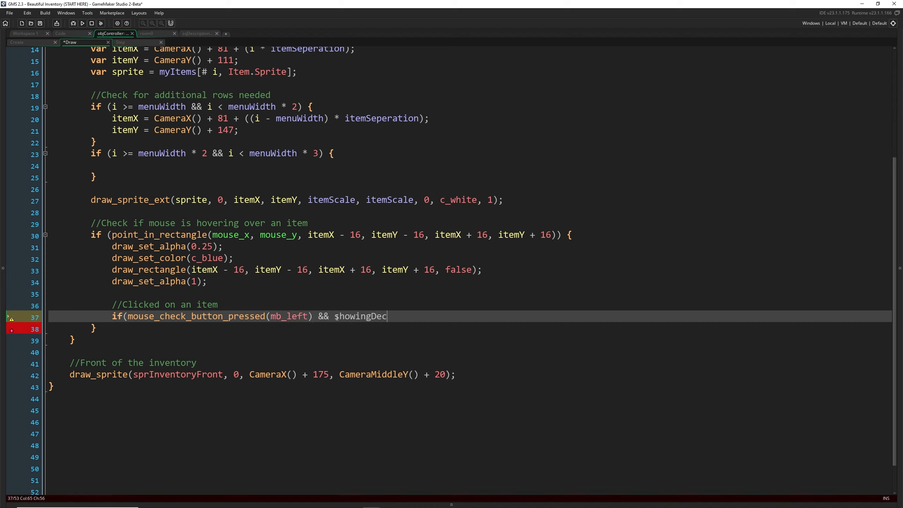
{"action": "key", "text": "BackSpace"}
{"action": "type", "text": "scription == false):"}
{"action": "double_click", "coordinate": [360, 319]}
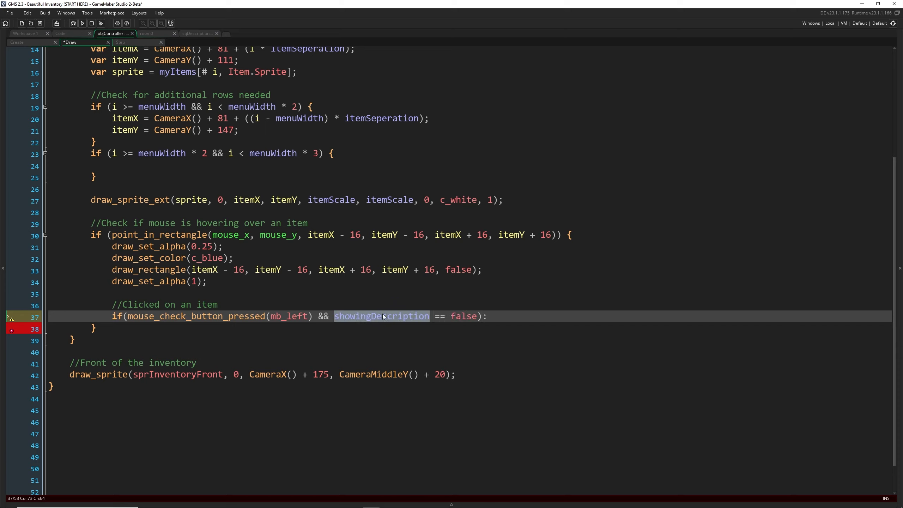